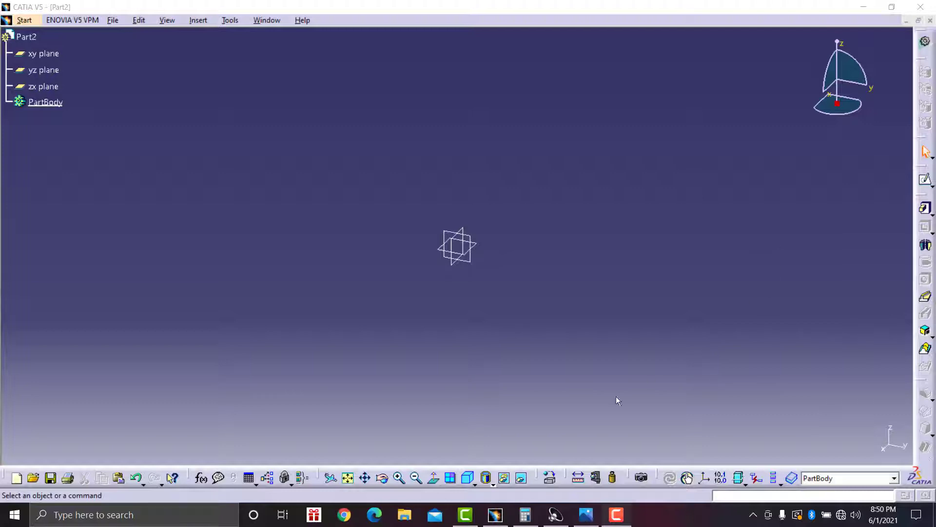
Step: Check the reference drawing and start a sketch on the yz plane
left_click(585, 514)
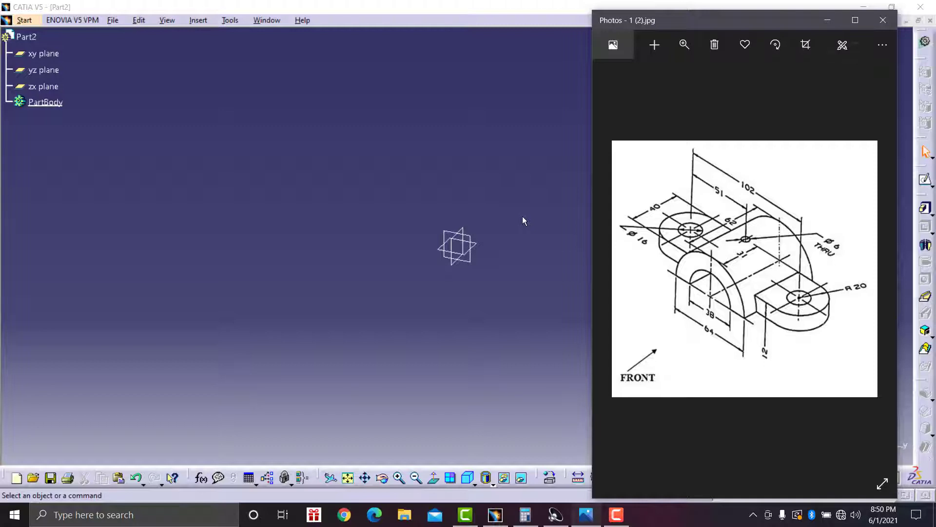
left_click(475, 239)
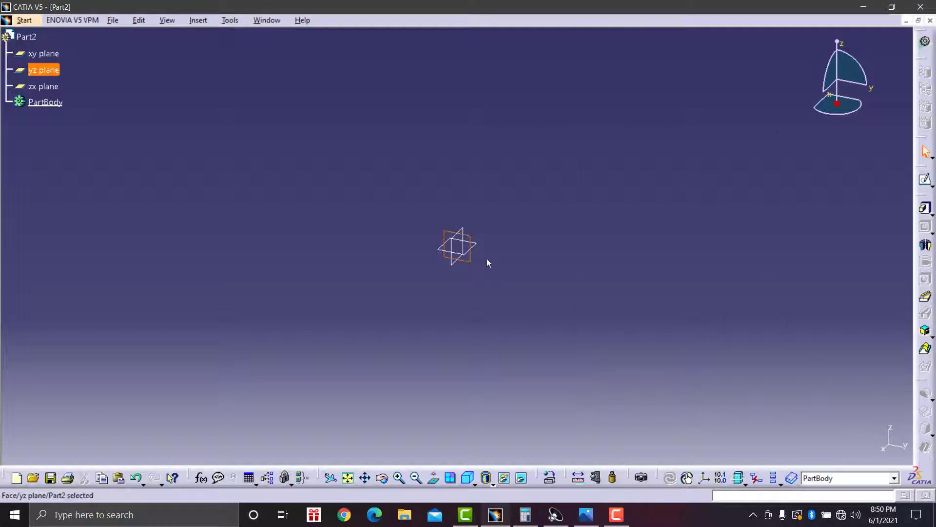
left_click(925, 179)
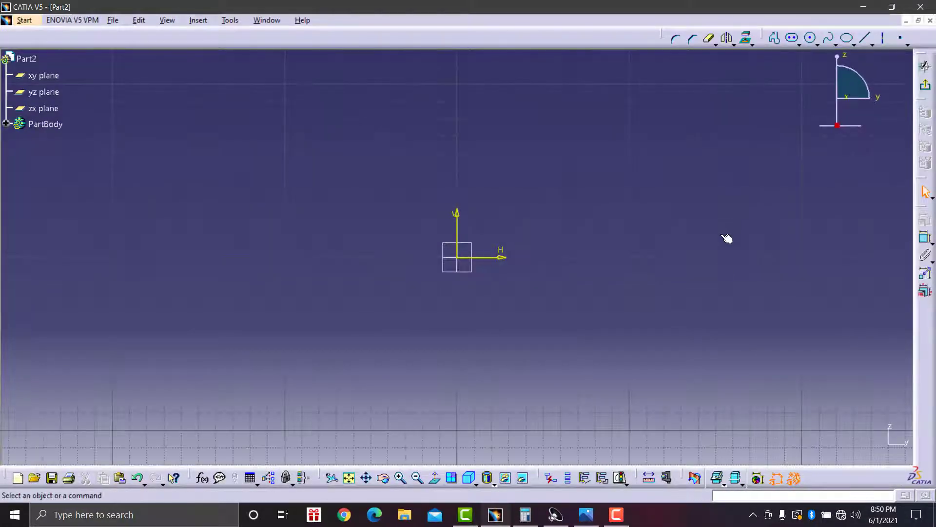
Step: Consult the reference drawing and sketch two concentric circles centred on the origin, about 120 mm and 82 mm in diameter
left_click(583, 519)
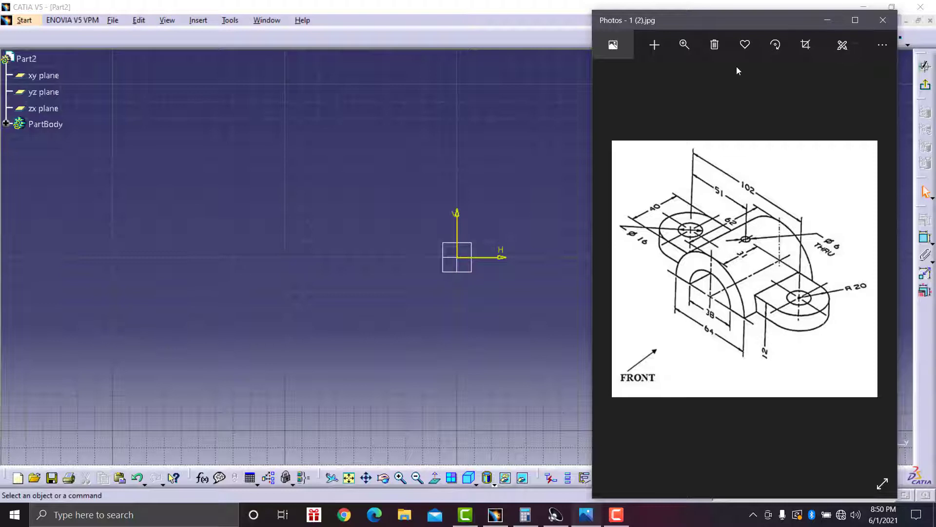
left_click(679, 46)
left_click(637, 76)
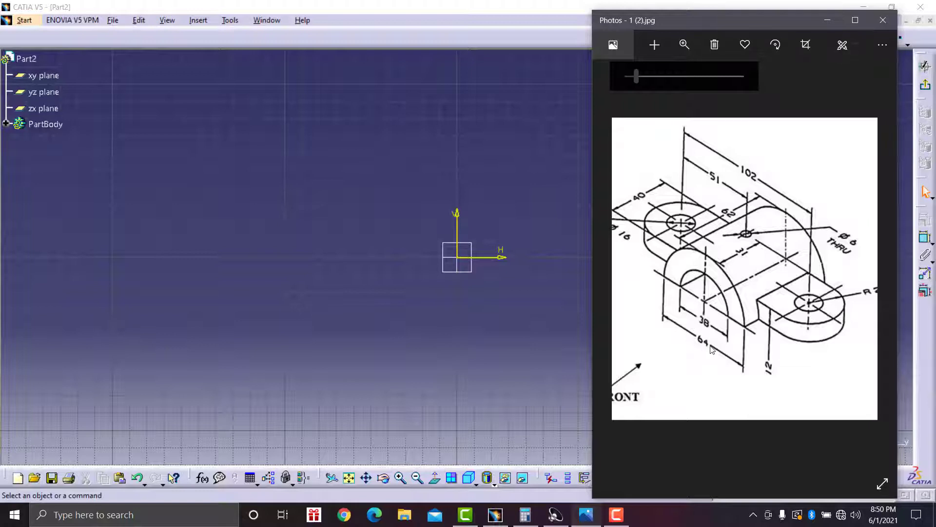
left_click(536, 216)
left_click(811, 40)
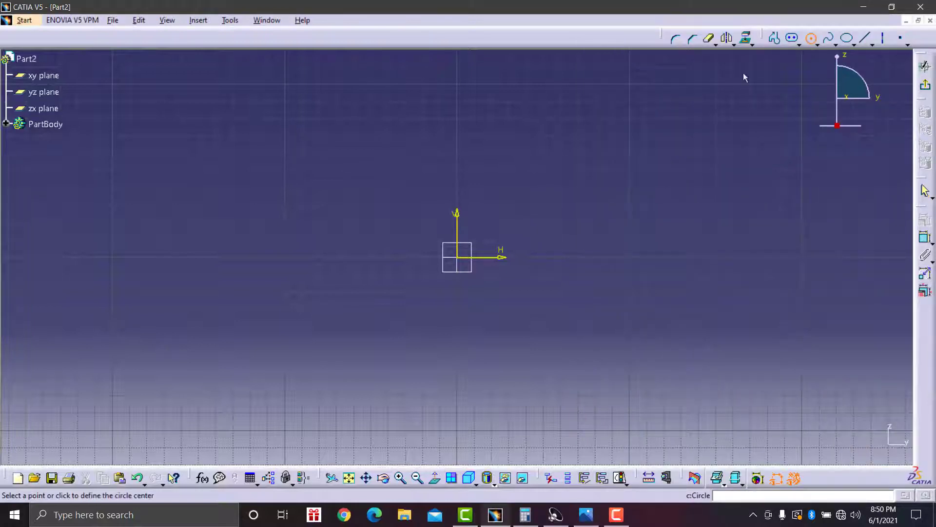
left_click(457, 257)
left_click(559, 248)
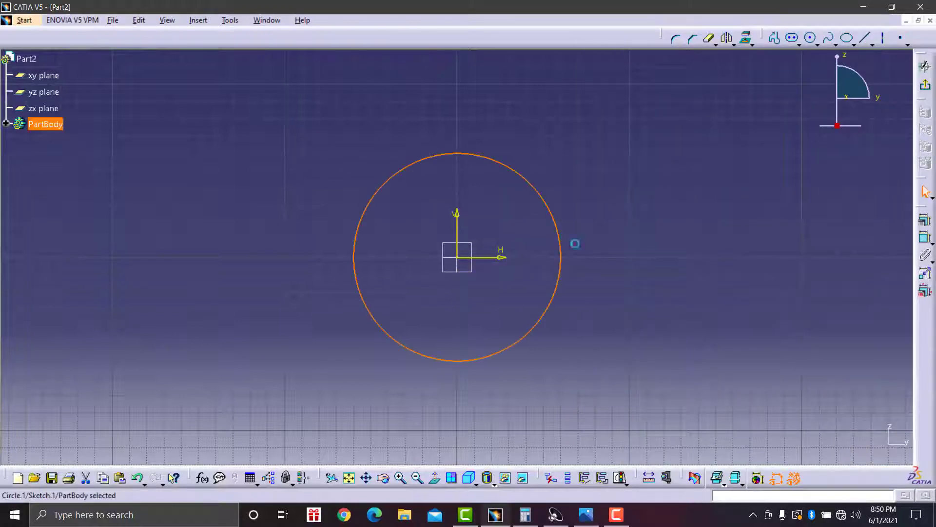
left_click(811, 38)
left_click(458, 258)
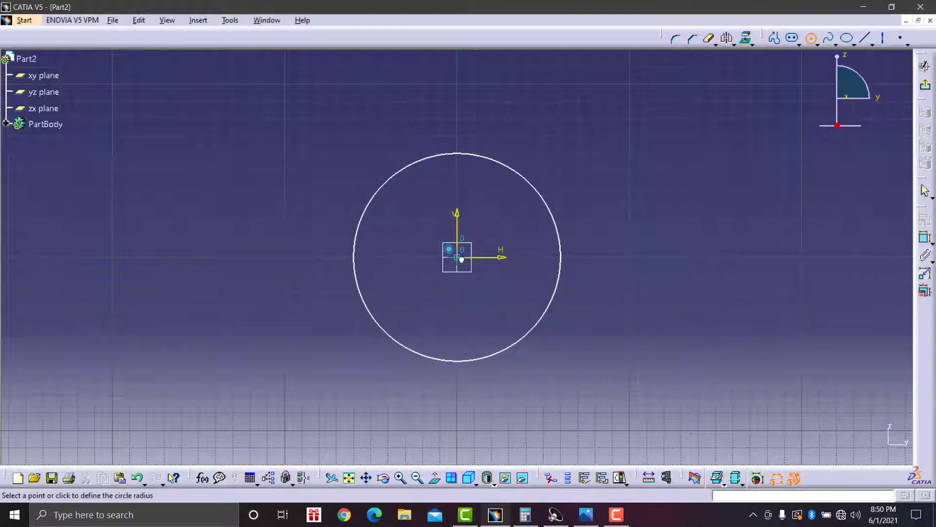
left_click(524, 243)
left_click(624, 215)
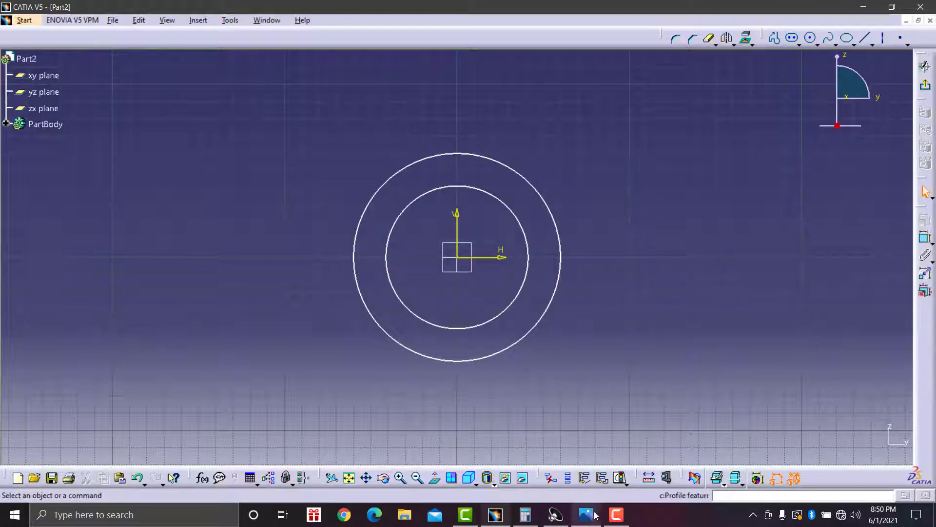
Step: Dimension the larger concentric circle and set its diameter to 64 mm
left_click(587, 515)
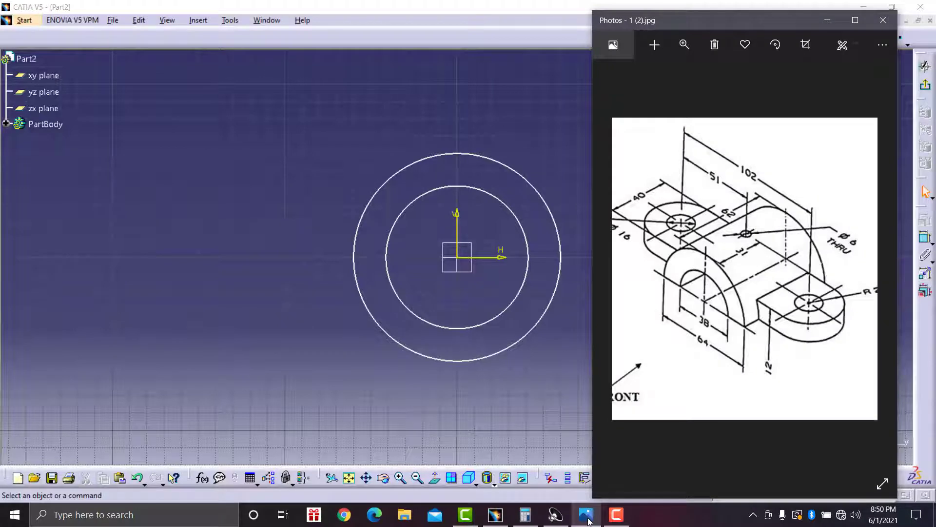
left_click(586, 515)
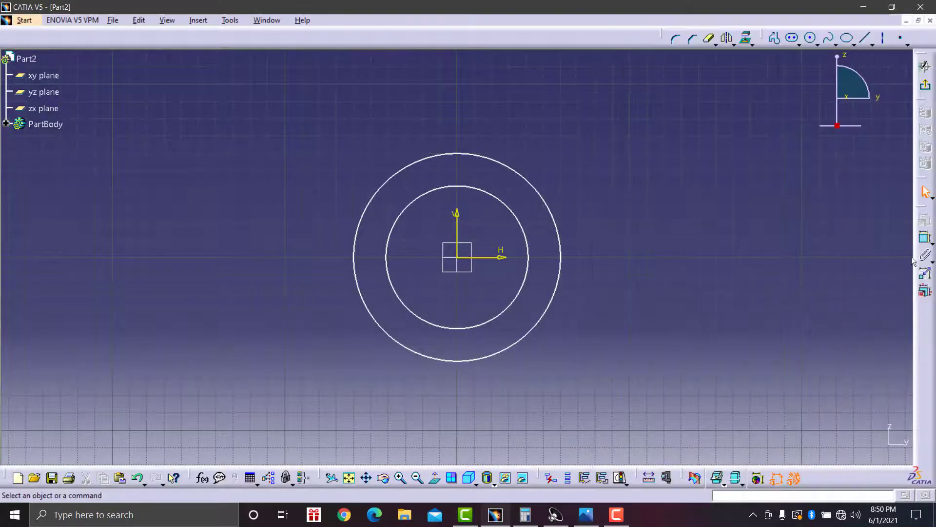
left_click(925, 244)
left_click(561, 256)
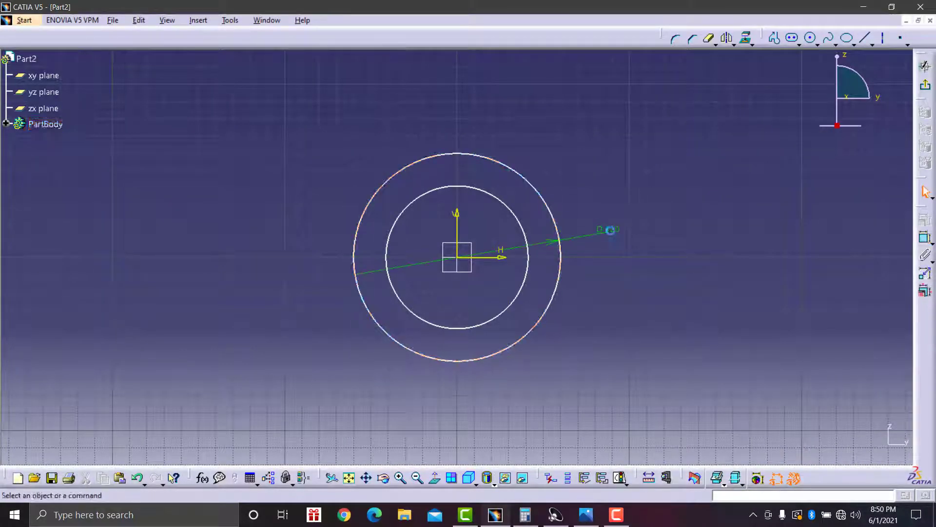
left_click(614, 233)
double_click(613, 233)
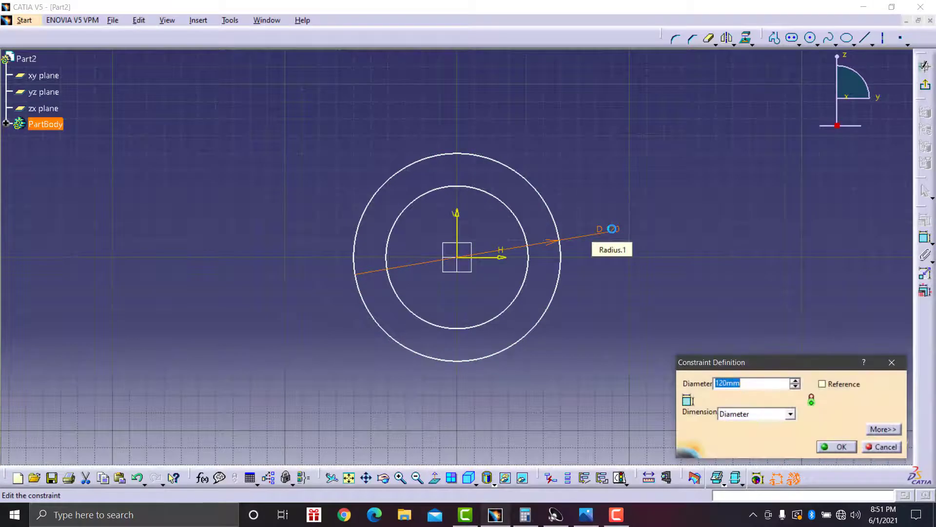
type("64")
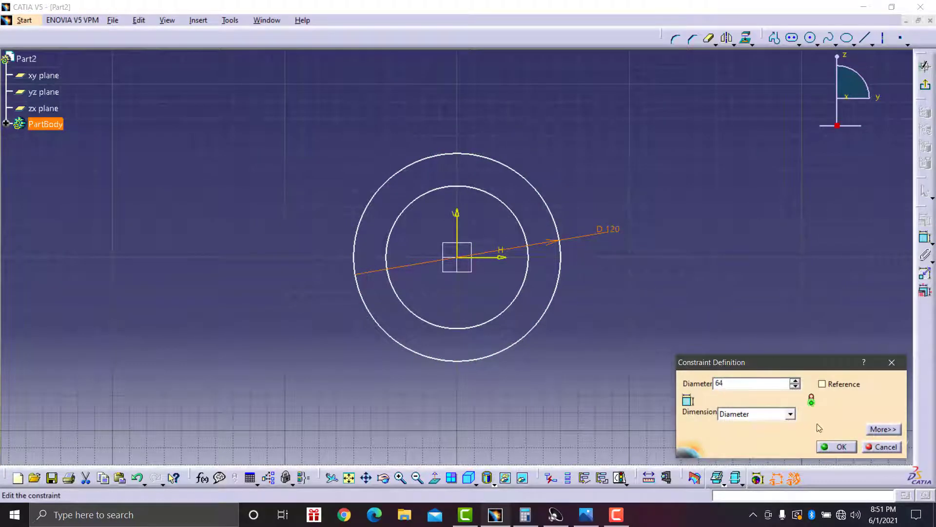
left_click(840, 447)
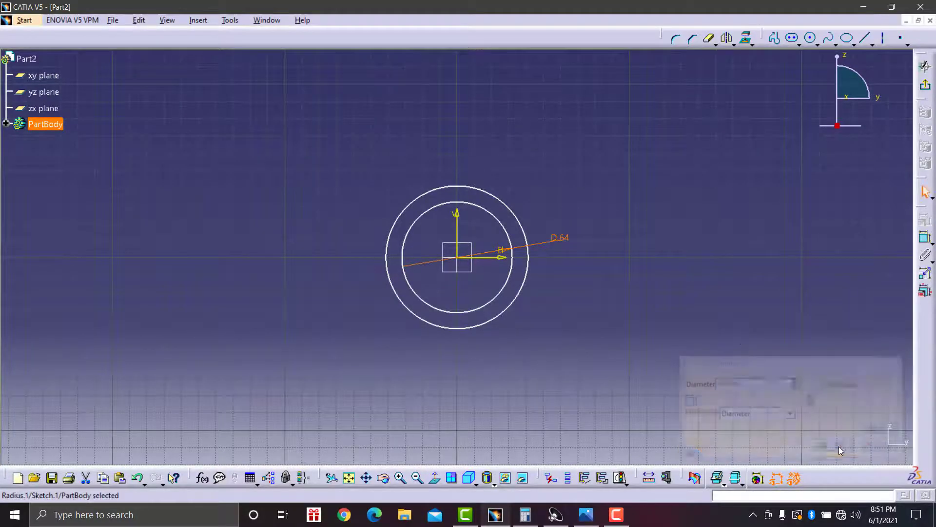
Step: Check the bore size in the reference drawing and constrain the undimensioned circle to a 38 mm diameter
left_click(585, 514)
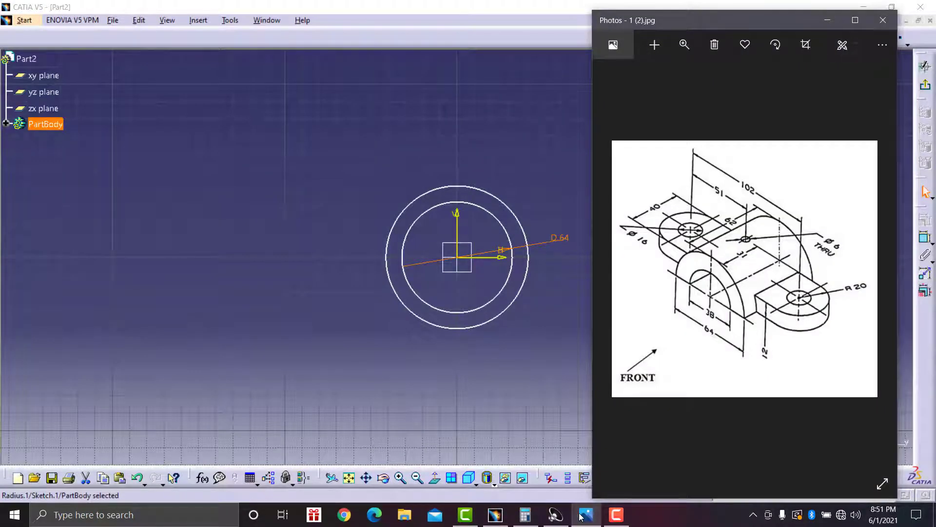
left_click(684, 44)
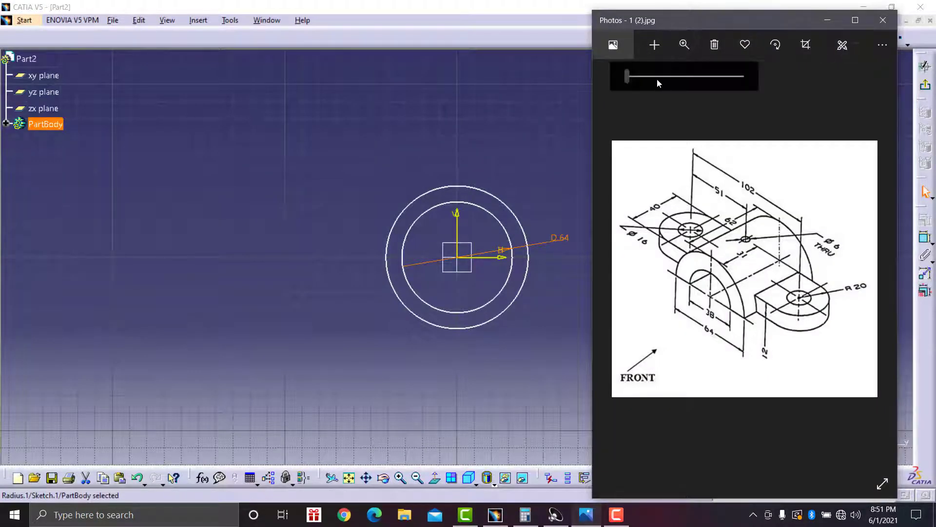
left_click(656, 78)
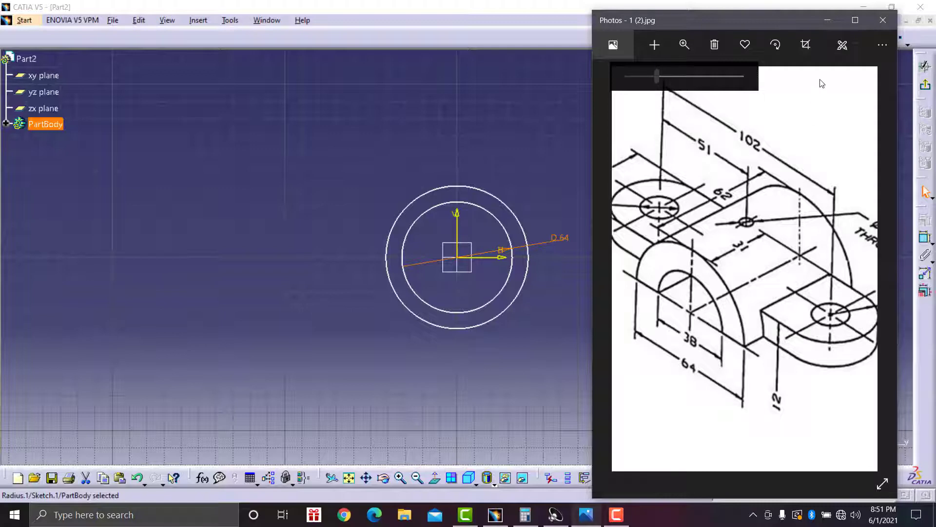
left_click(827, 20)
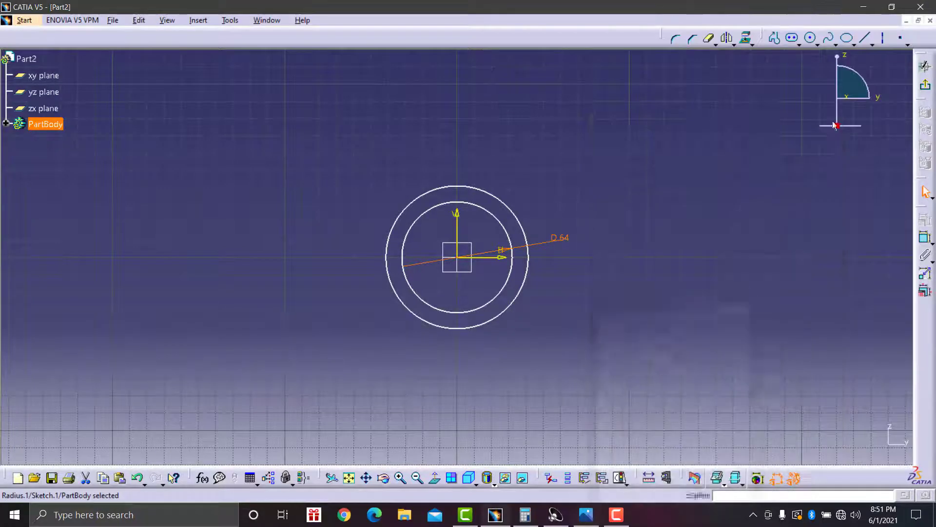
left_click(920, 242)
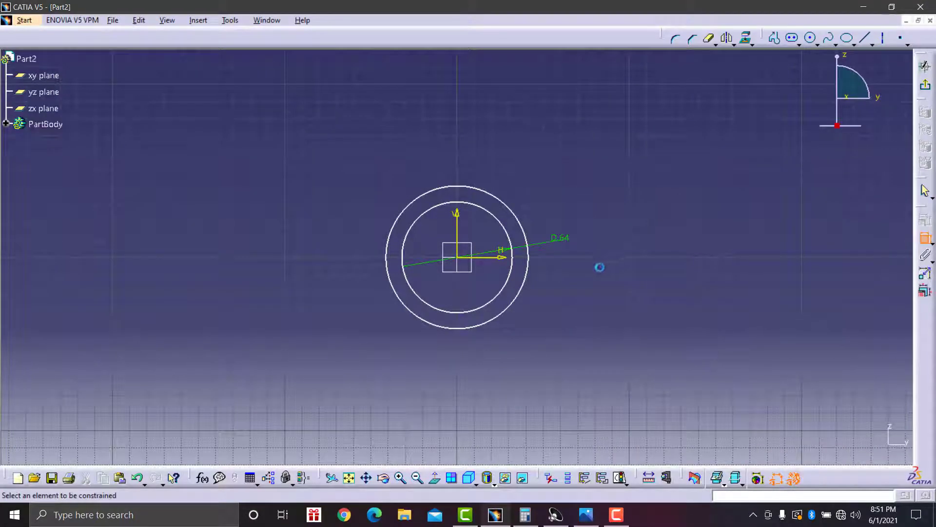
left_click(532, 262)
left_click(588, 258)
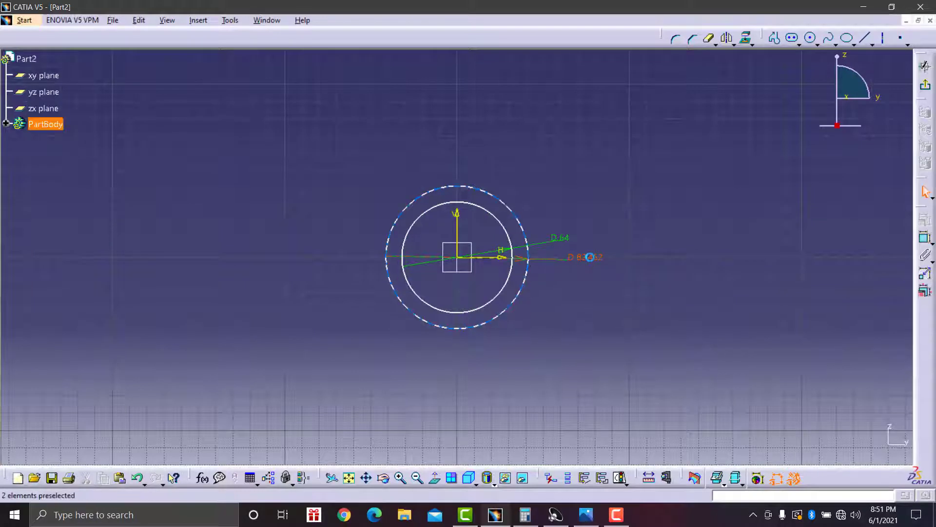
double_click(590, 257)
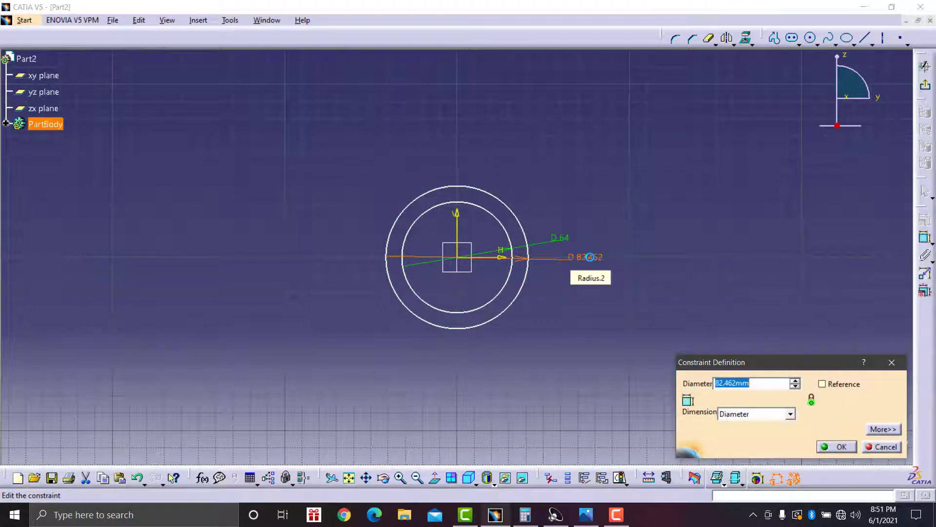
type("38")
left_click(843, 446)
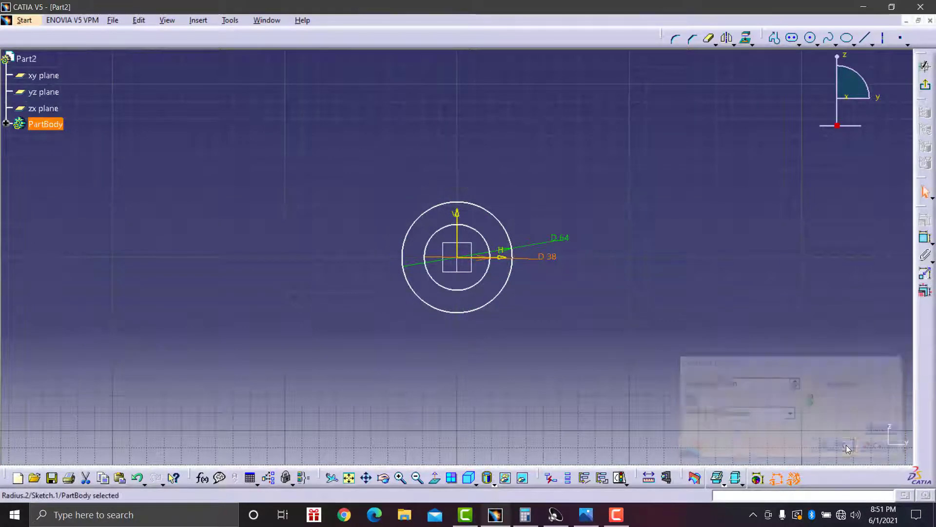
Step: Draw a horizontal line through the origin spanning the full width of the 64 mm circle
left_click(399, 478)
left_click(400, 479)
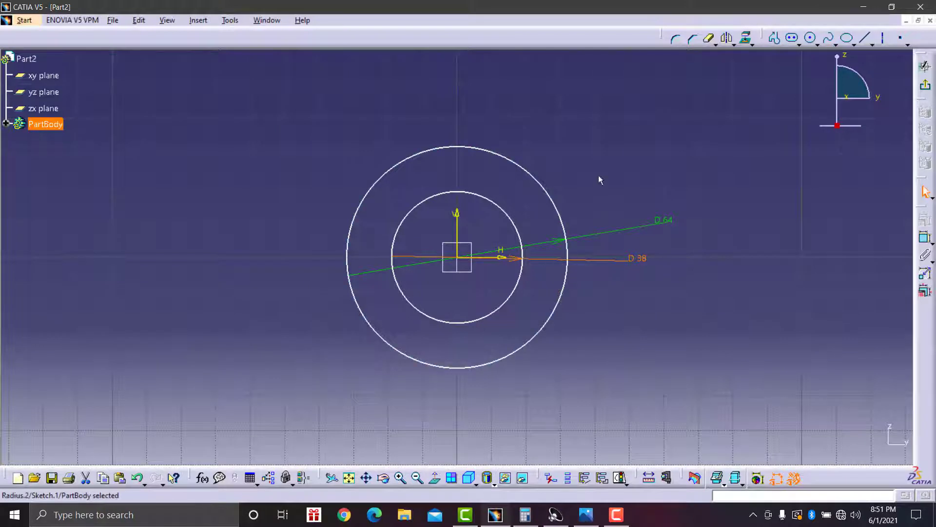
left_click(846, 37)
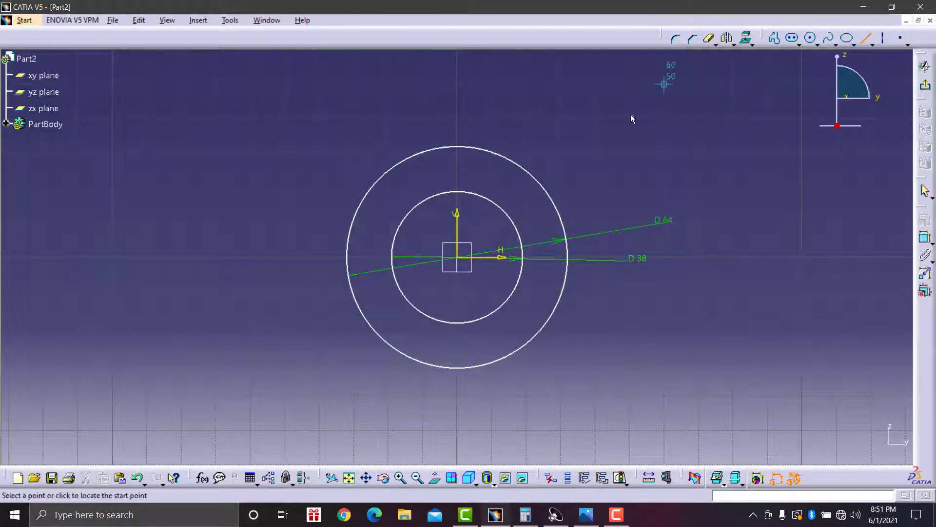
left_click(348, 257)
left_click(568, 257)
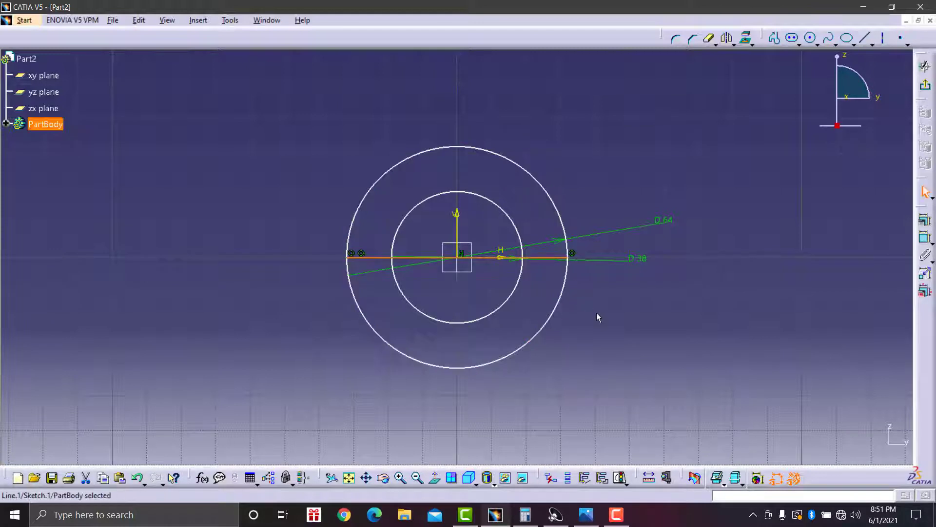
left_click(599, 317)
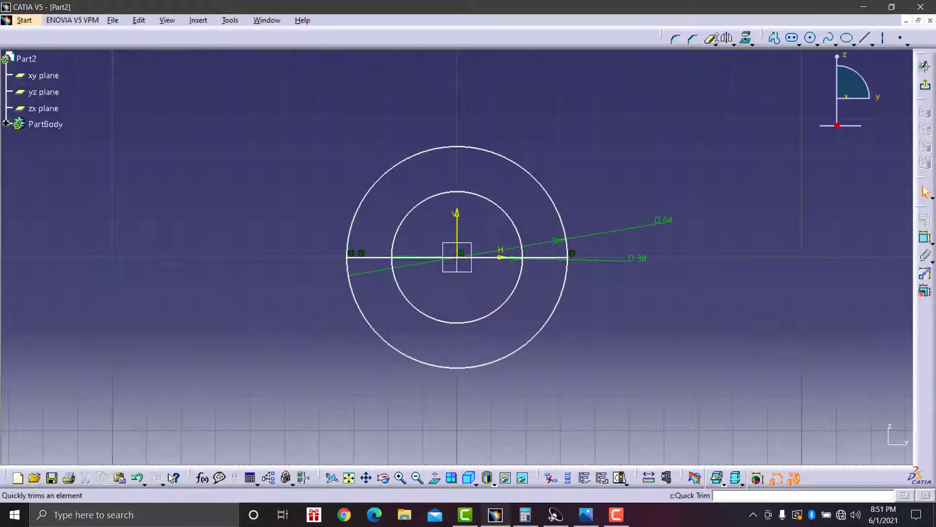
Step: Trim away the lower halves of both circles and the part of the line inside the inner arc
left_click(711, 39)
left_click(519, 287)
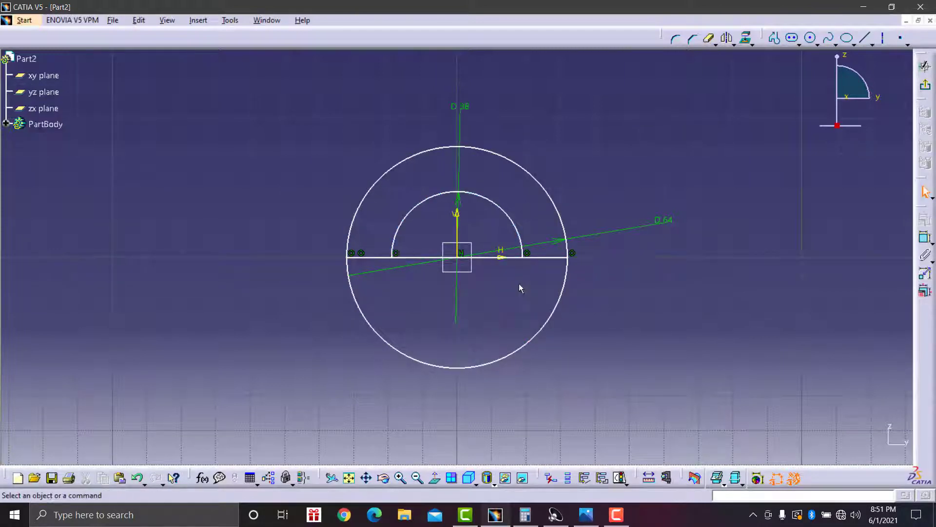
left_click(710, 39)
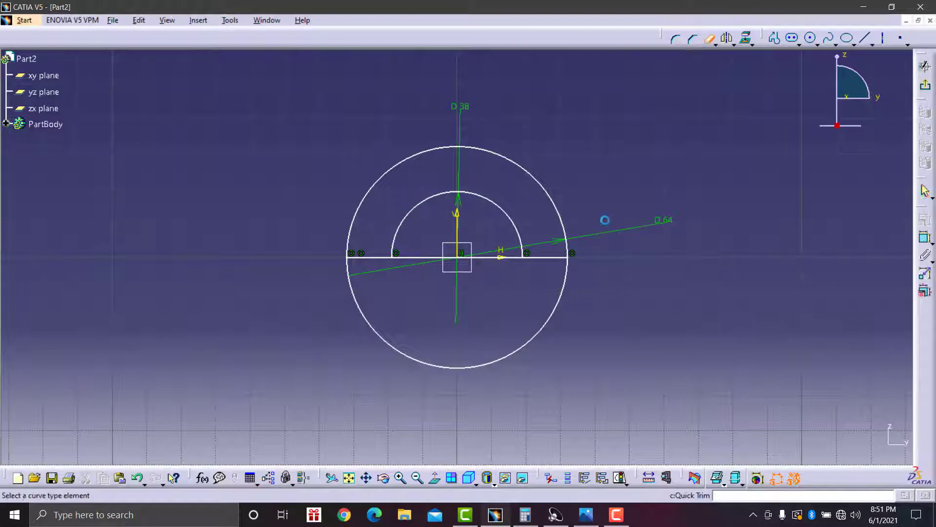
left_click(559, 298)
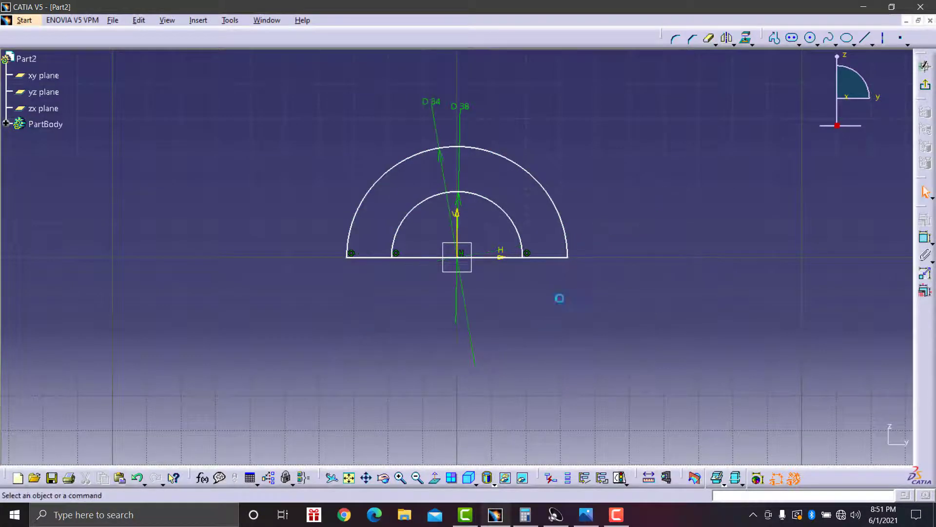
left_click(715, 45)
left_click(726, 95)
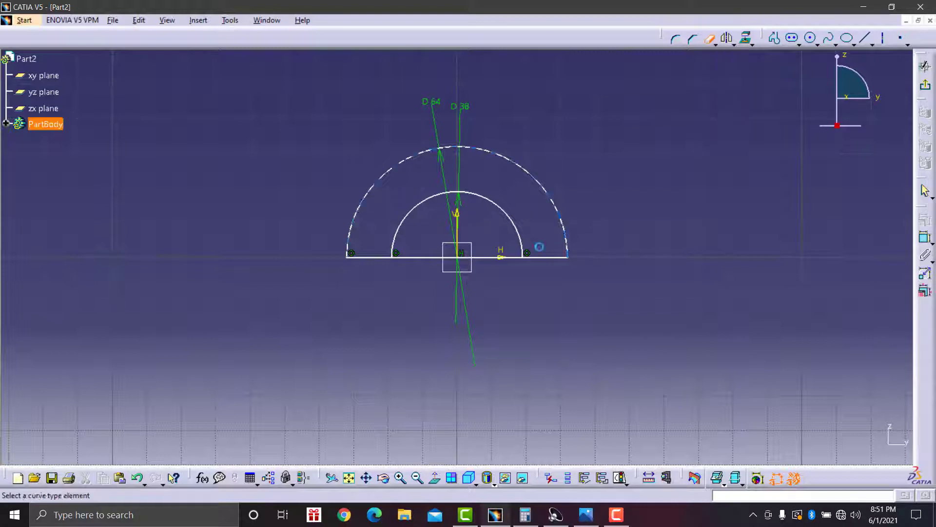
left_click(502, 257)
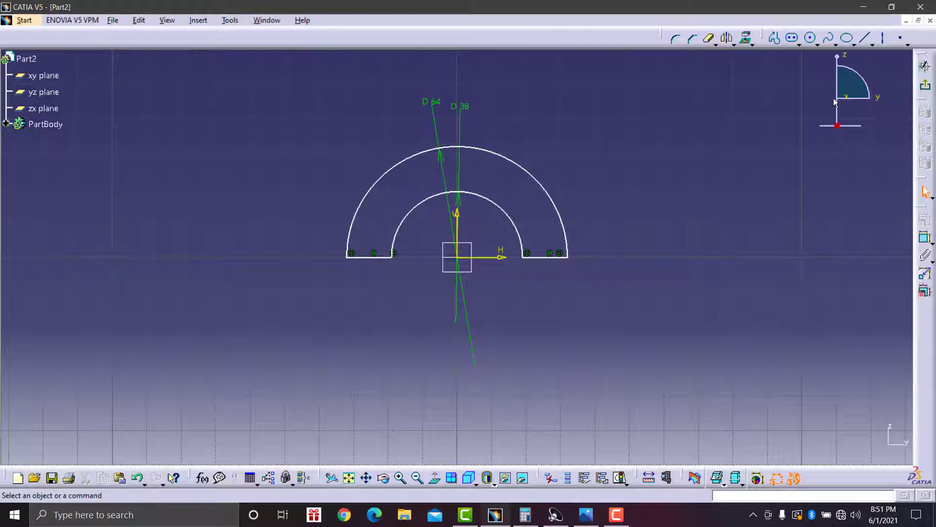
Step: Finish the half-ring sketch and start a Pad of its profile with mirrored extent
left_click(925, 87)
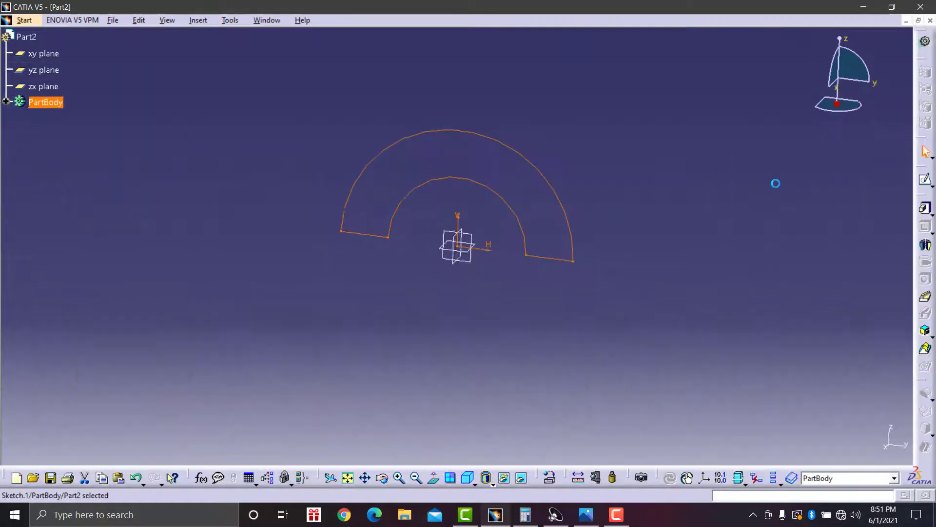
left_click(925, 209)
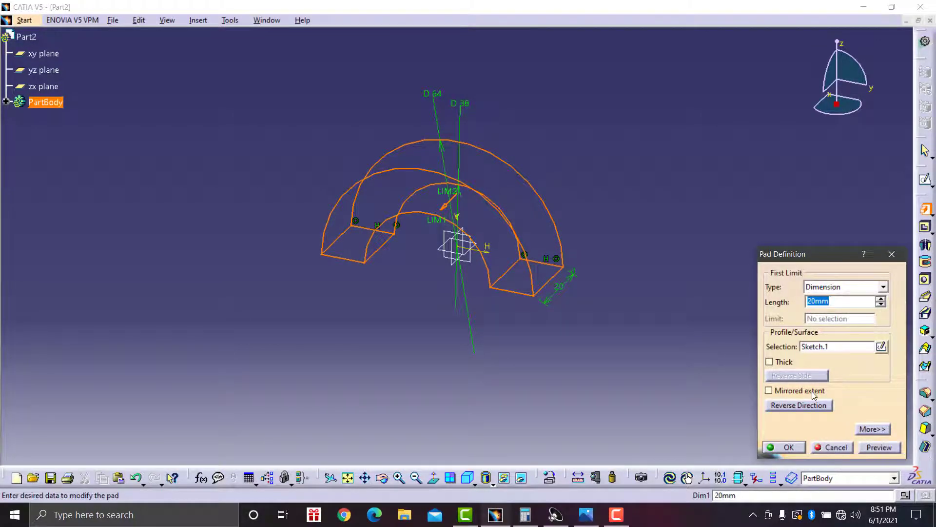
left_click(775, 392)
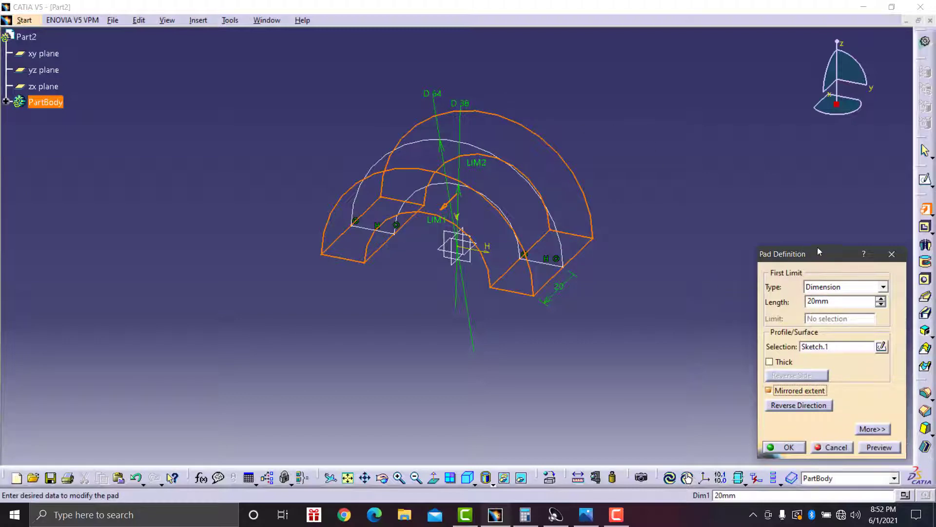
left_click_drag(819, 252, 811, 236)
Step: Check the body's length in the reference drawing and calculate 64 ÷ 2 in the Calculator
left_click(586, 515)
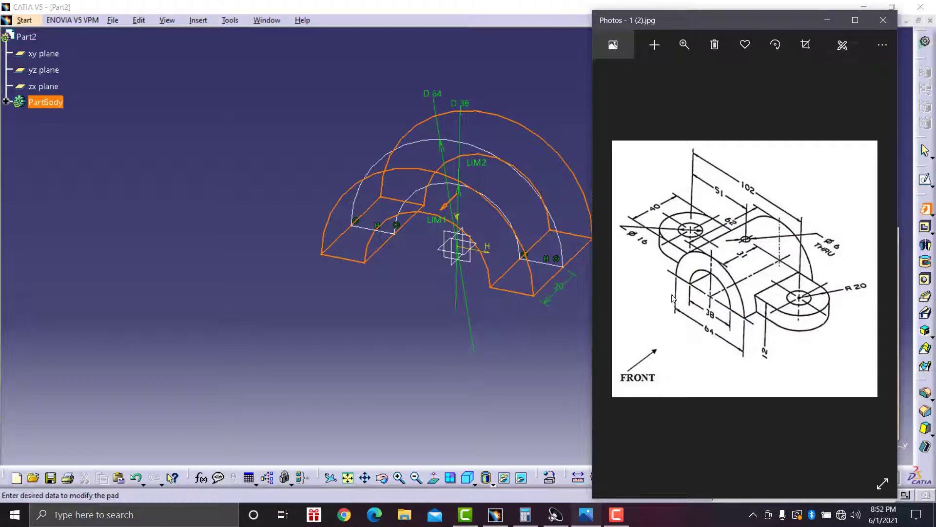
left_click(524, 514)
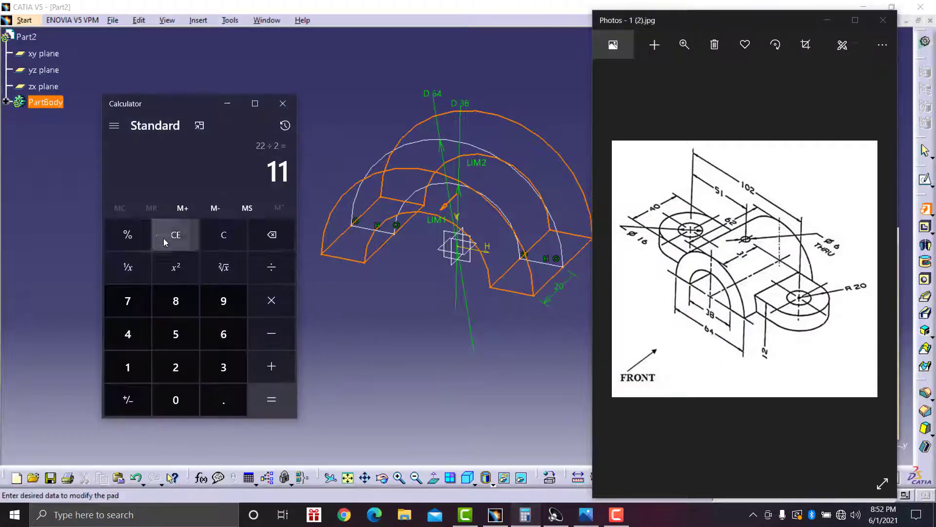
left_click(228, 236)
left_click(212, 333)
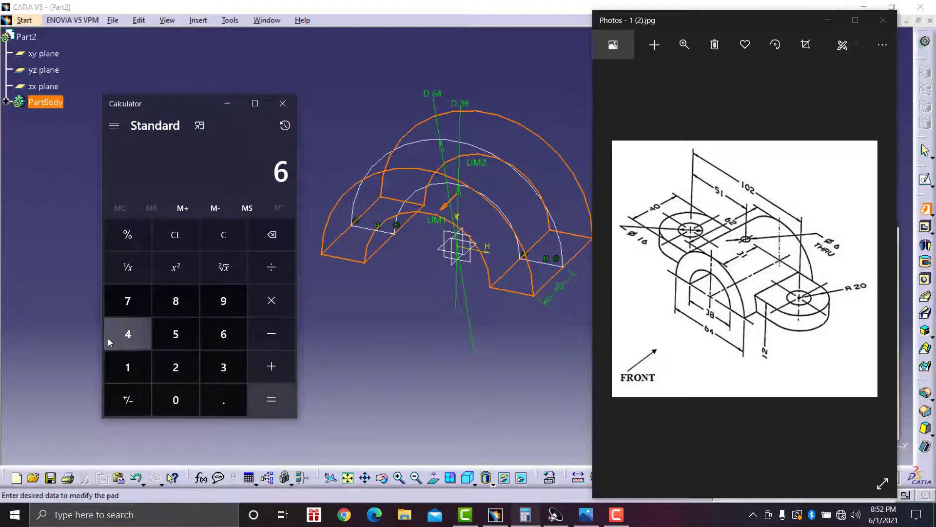
left_click(128, 334)
left_click(268, 271)
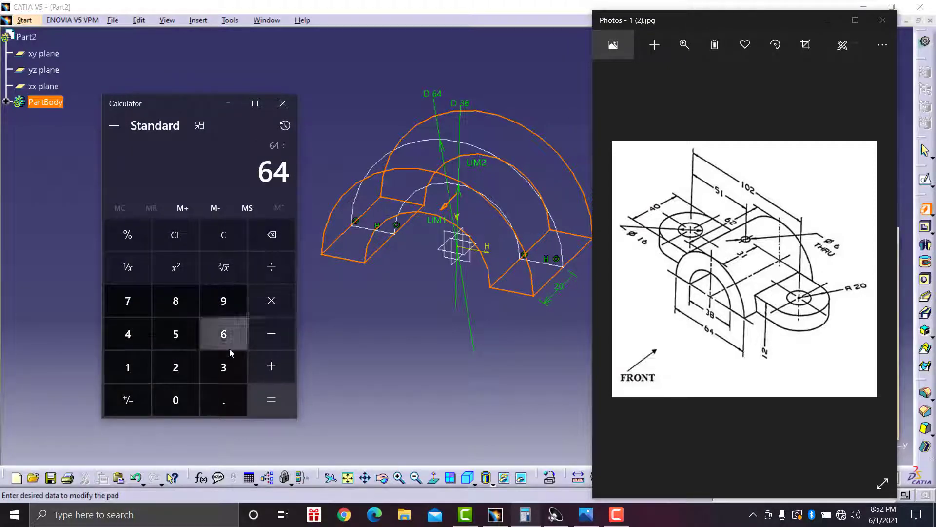
left_click(180, 373)
left_click(272, 399)
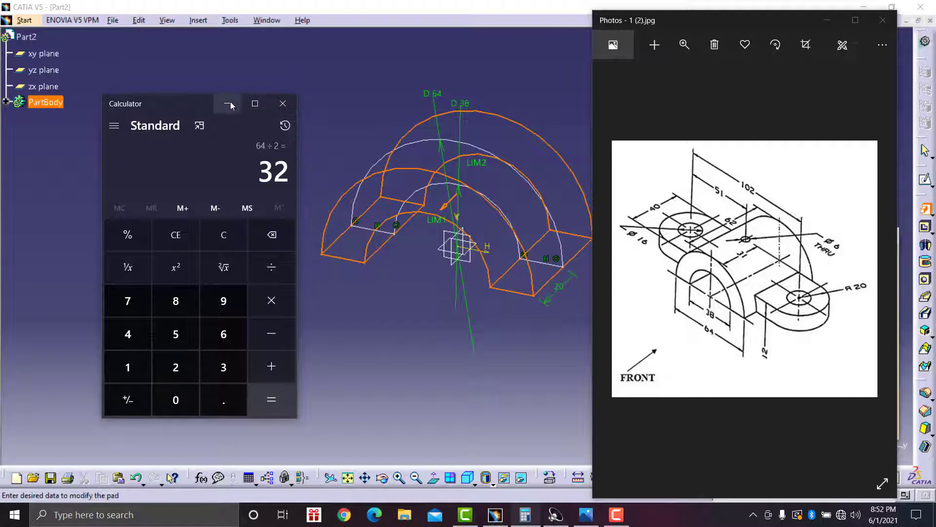
left_click(283, 103)
left_click(569, 101)
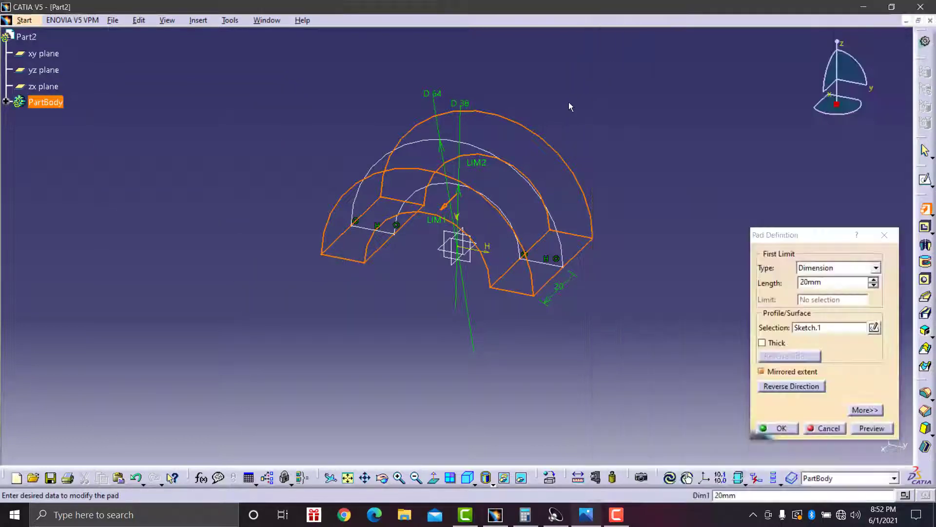
Step: Set the pad's first limit length to 32 mm and create the half-ring solid
left_click(793, 282)
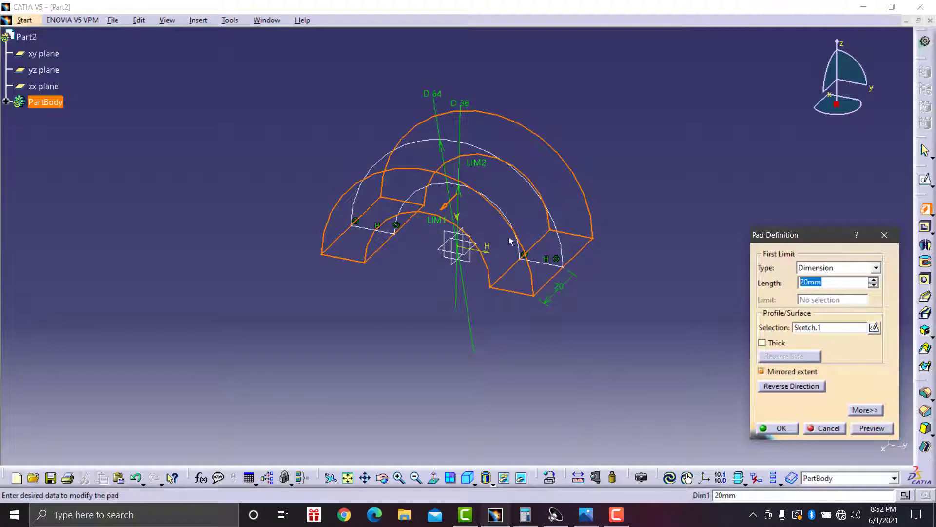
type("32")
left_click(781, 428)
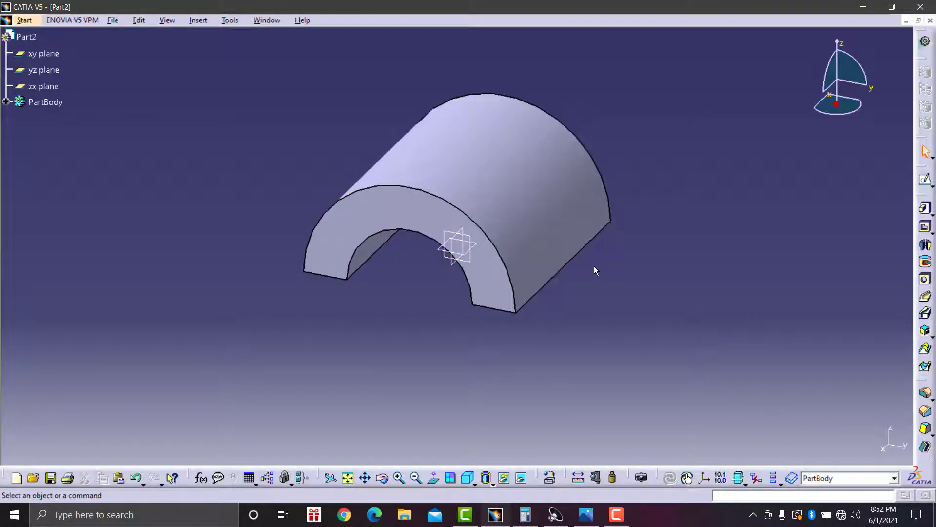
Step: Check the mounting lugs in the reference drawing and open a new sketch on the xy plane
left_click(586, 515)
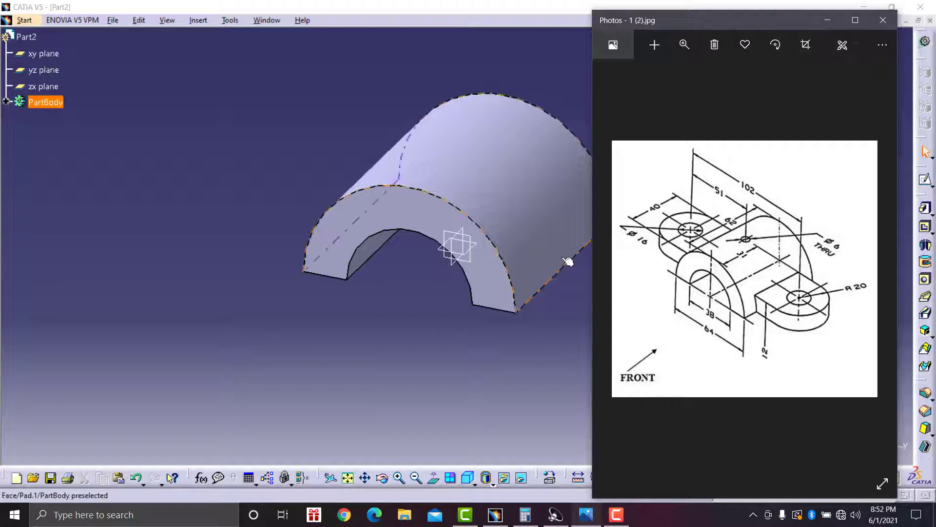
left_click(529, 350)
middle_click_drag(641, 241, 649, 274)
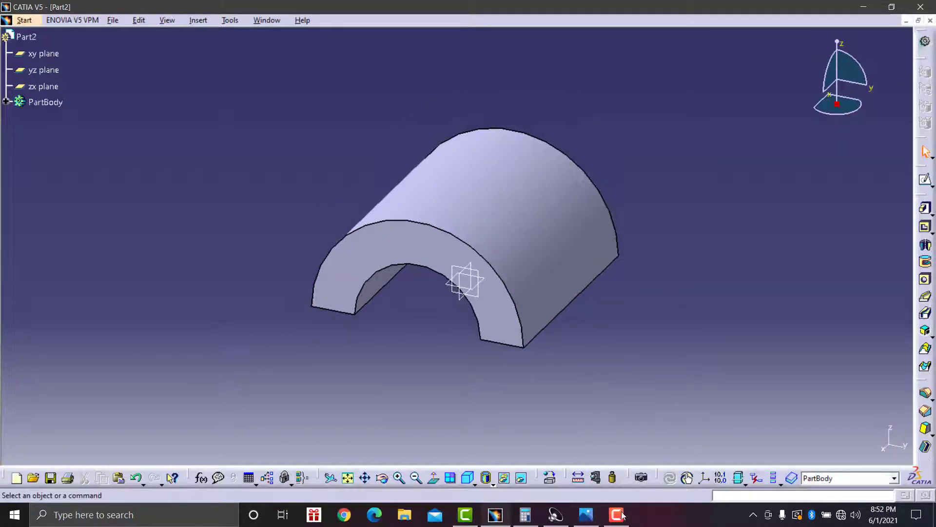
left_click(586, 514)
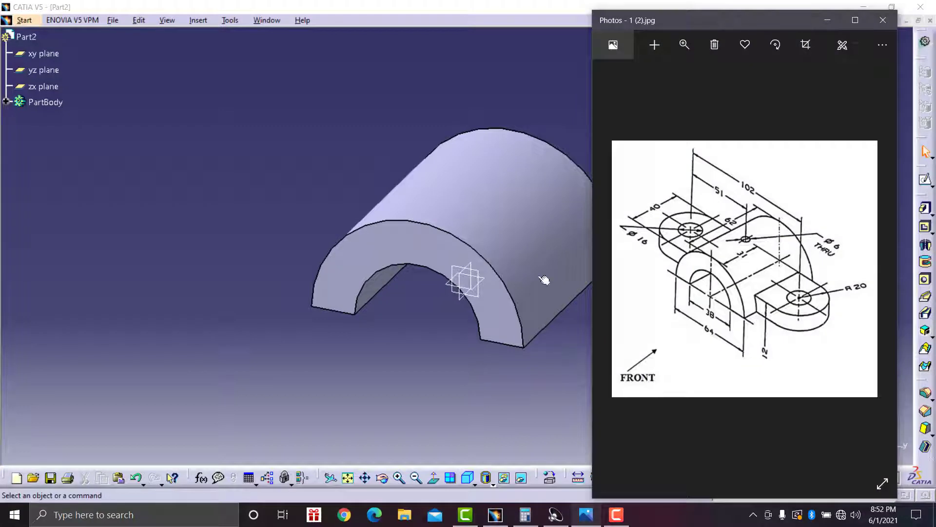
left_click(522, 404)
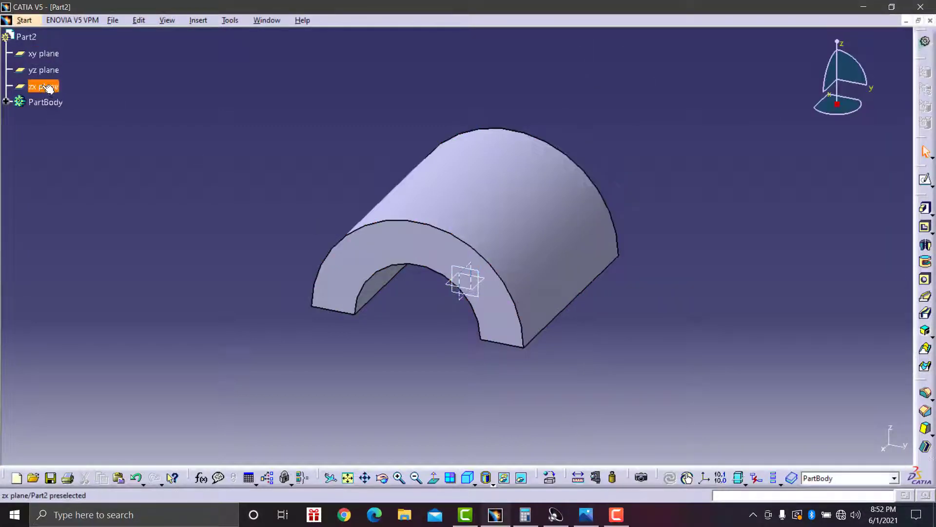
left_click(47, 53)
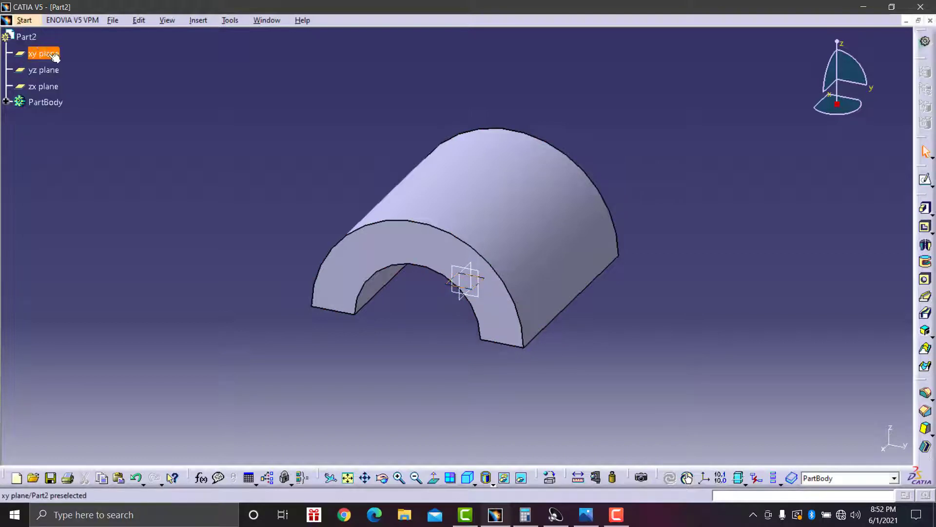
left_click(925, 181)
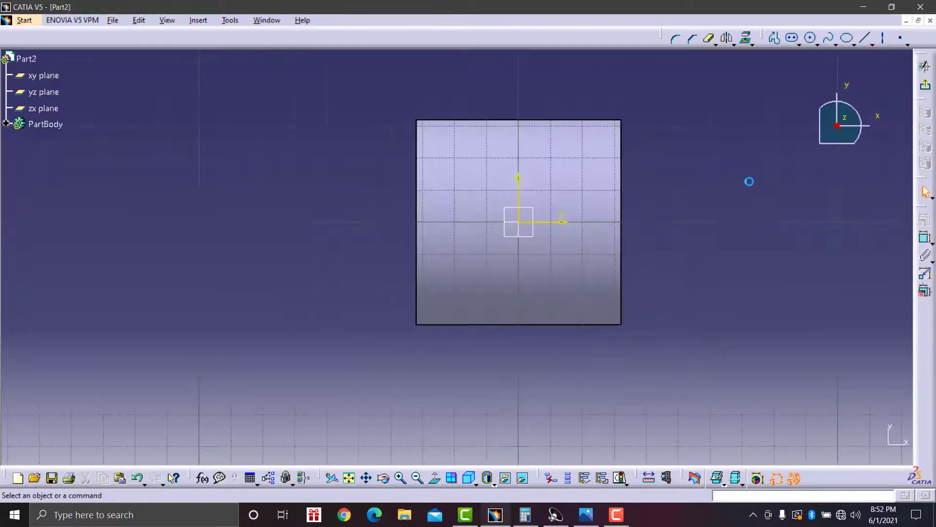
Step: Sketch a vertical elongated hole centred on the origin, about 100 mm between arc centres with a radius of about 10 mm
mouse_move(700, 314)
middle_mouse_down()
mouse_move(685, 335)
mouse_move(676, 304)
middle_mouse_up()
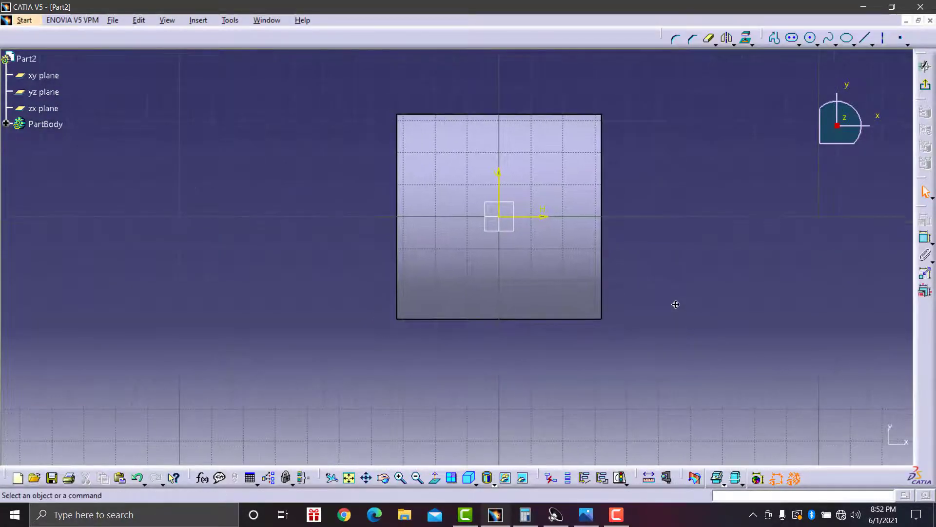
left_click(418, 478)
mouse_move(679, 317)
middle_mouse_down()
mouse_move(680, 326)
mouse_move(679, 309)
middle_mouse_up()
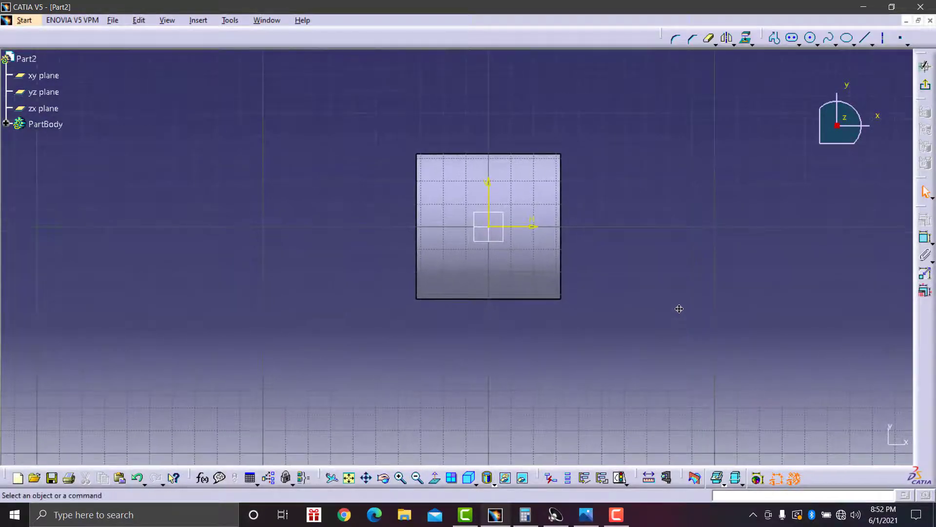
left_click(798, 45)
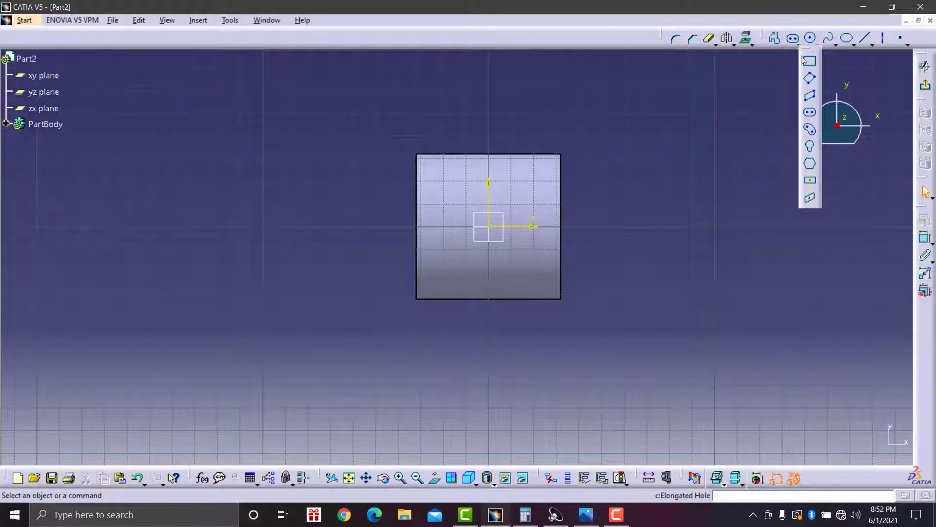
left_click(809, 113)
left_click(489, 336)
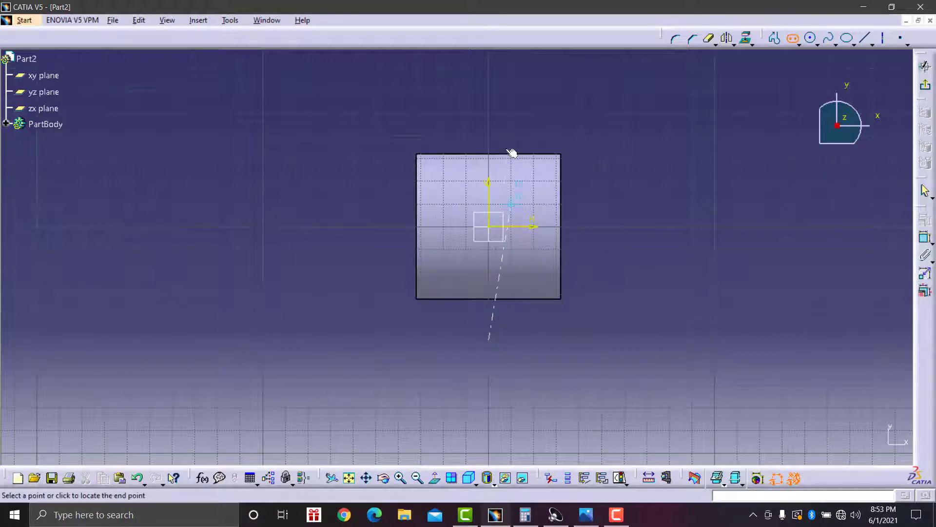
left_click(491, 113)
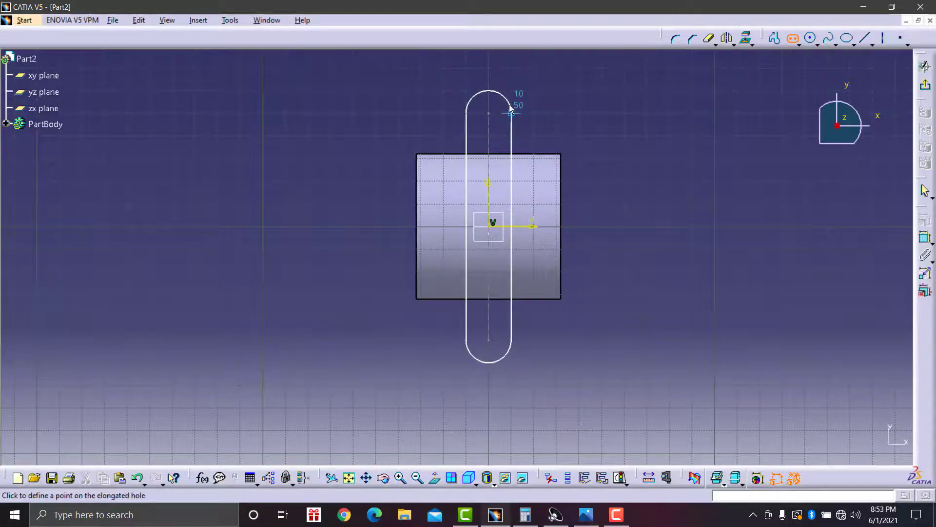
left_click(512, 101)
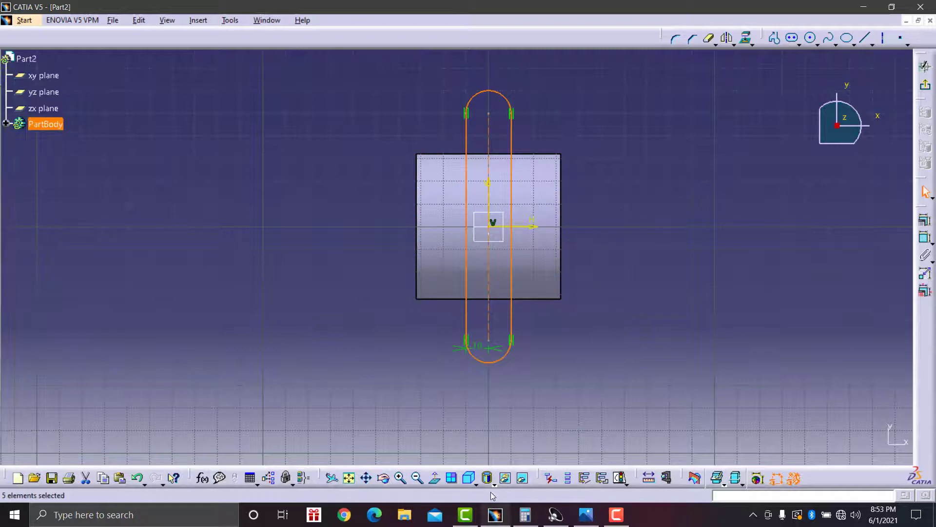
Step: Check the lug radius in the reference drawing and set the elongated hole's radius to 20 mm
left_click(401, 479)
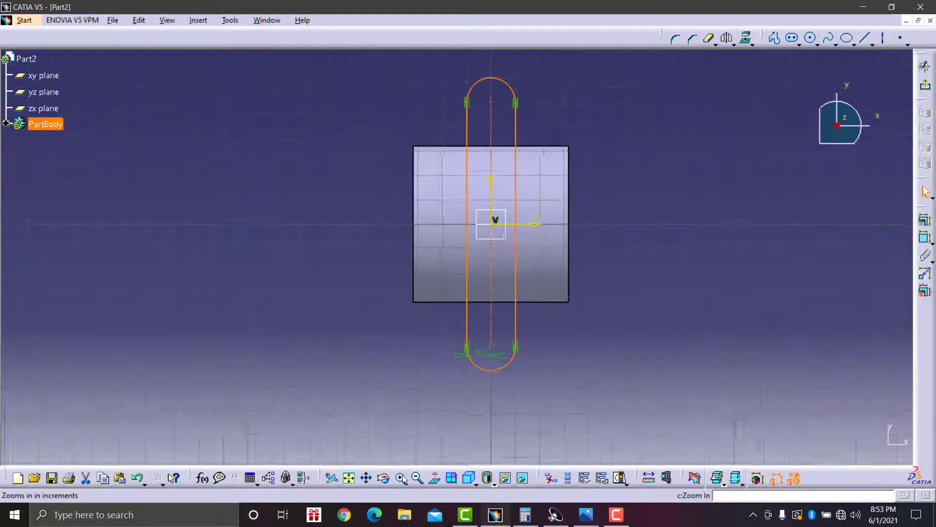
left_click(694, 347)
middle_click_drag(688, 307, 680, 330)
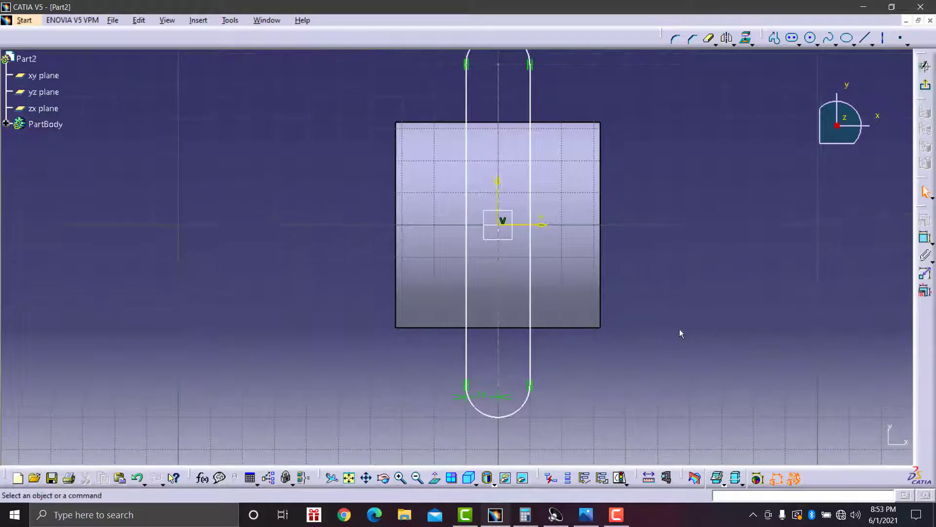
double_click(485, 393)
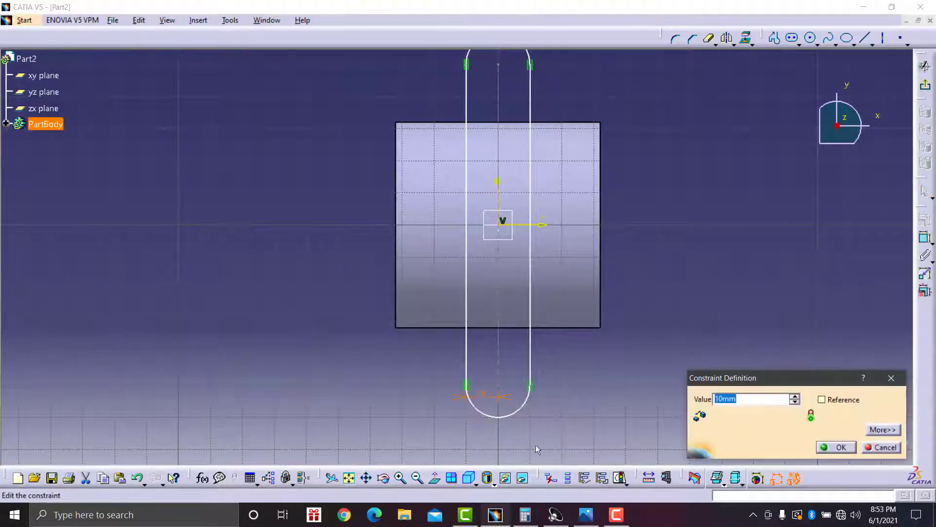
left_click(588, 512)
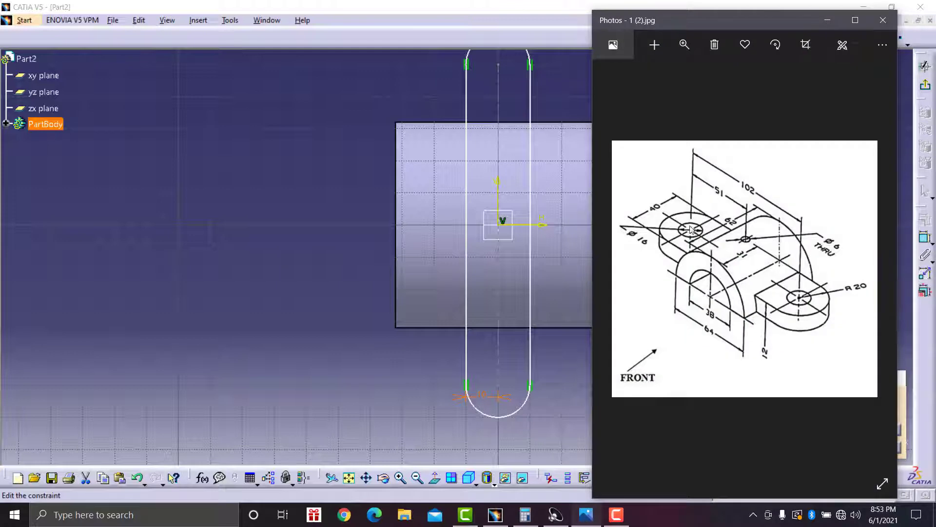
left_click(828, 20)
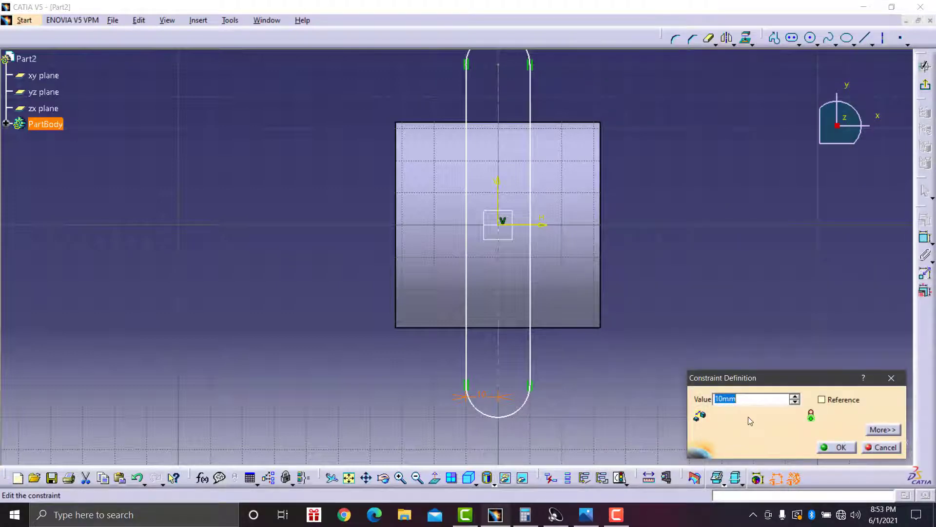
type("20")
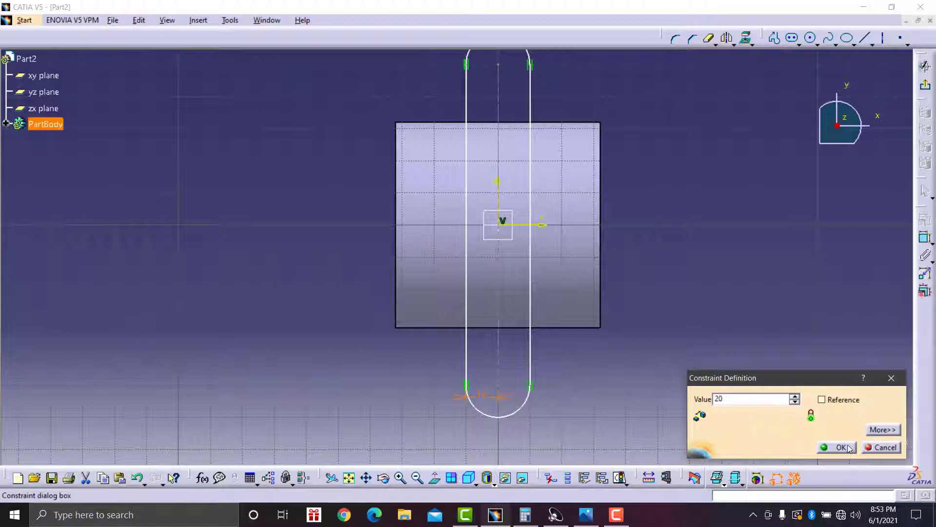
left_click(837, 447)
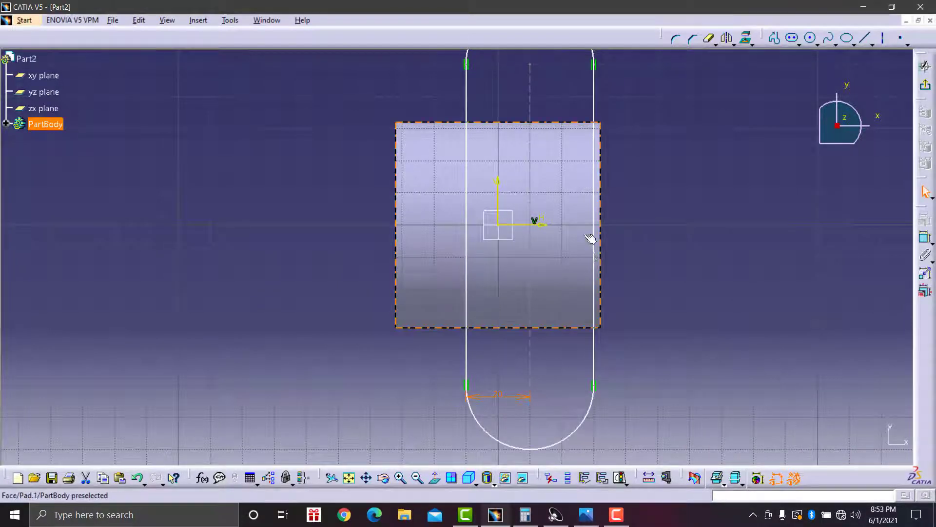
Step: Dimension the horizontal distance between the half-ring body's left edge and the elongated hole's left straight side
mouse_move(618, 231)
middle_mouse_down()
mouse_move(623, 320)
mouse_move(585, 160)
mouse_move(600, 255)
mouse_move(595, 190)
middle_mouse_up()
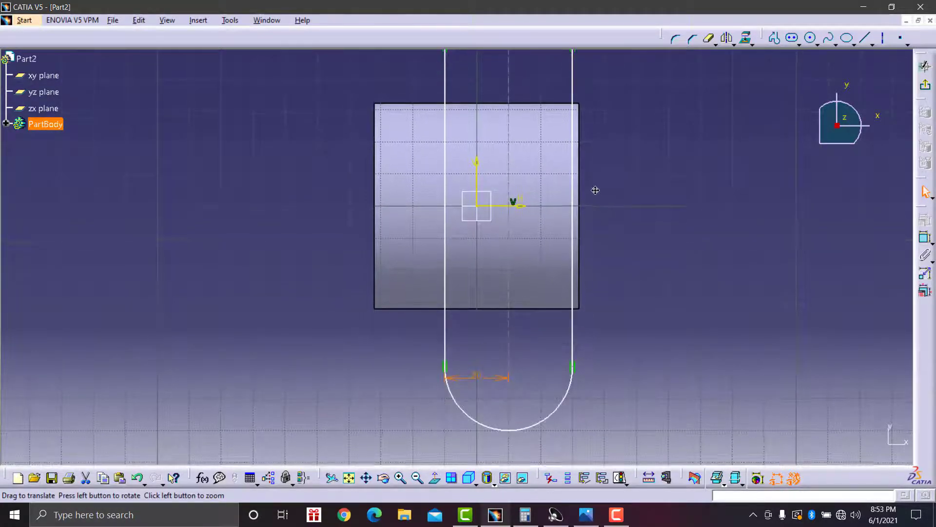
left_click(925, 237)
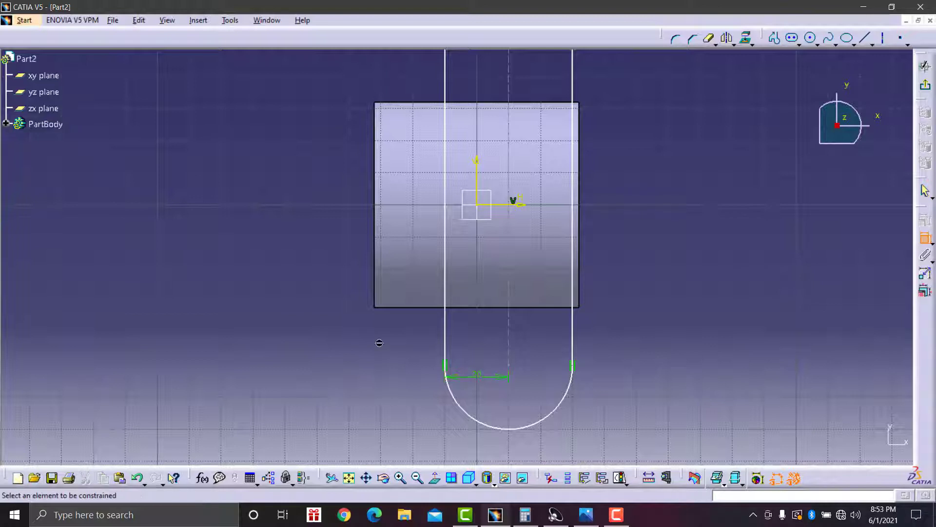
left_click(447, 312)
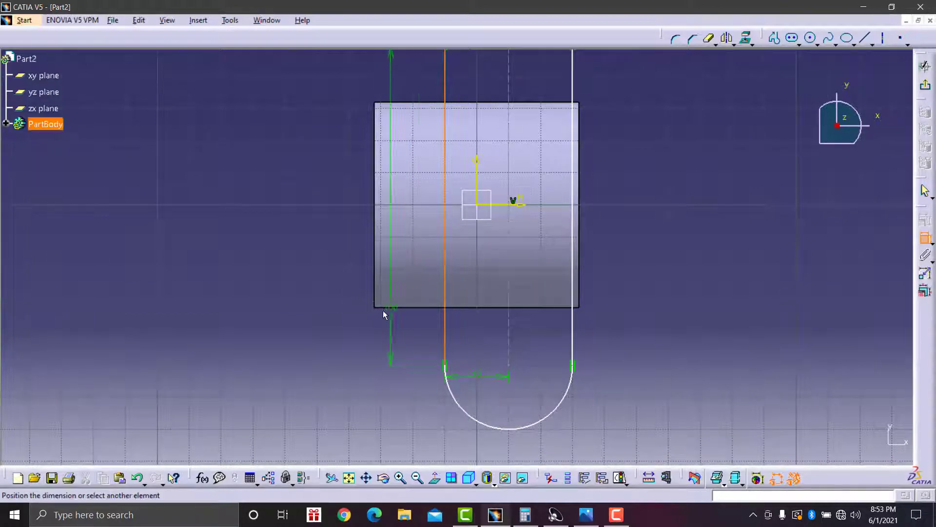
left_click(380, 292)
left_click(409, 349)
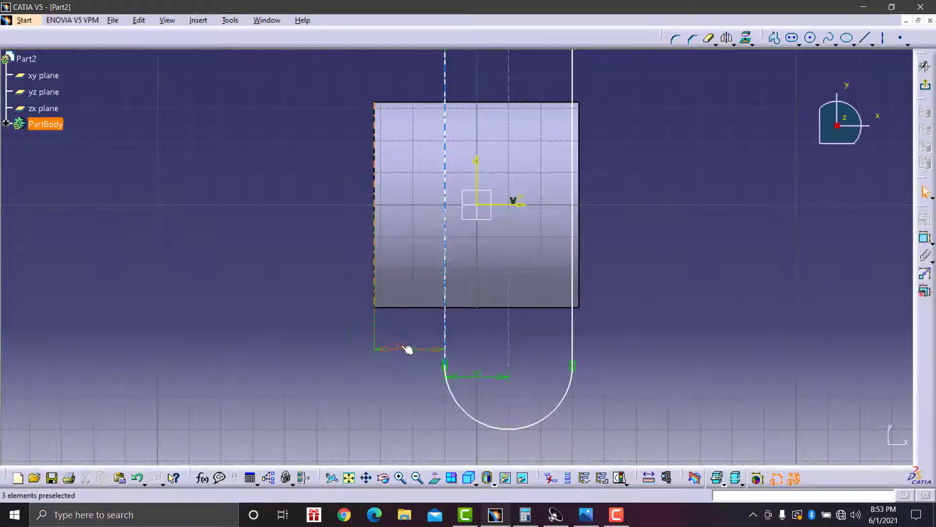
double_click(401, 347)
Step: Check the body and lug widths in the reference drawing and calculate half of 62 minus 40 in the Calculator
left_click(586, 514)
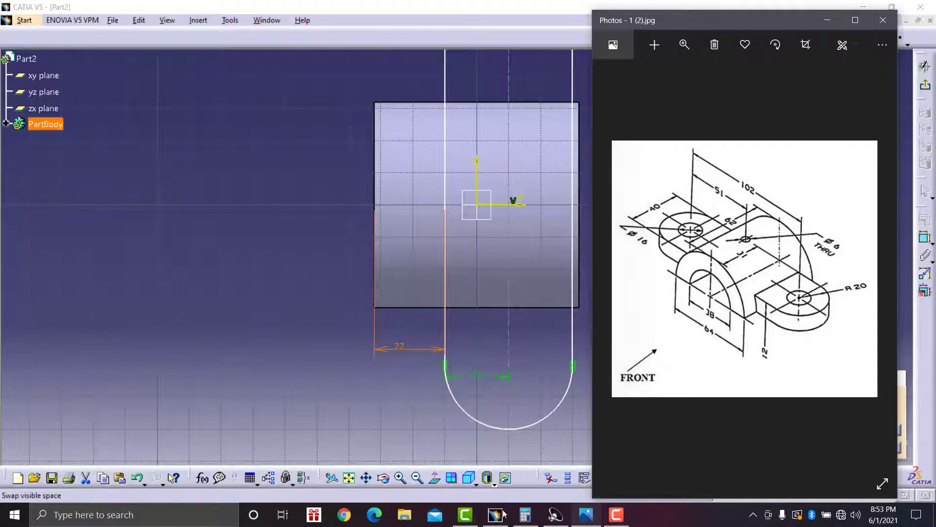
left_click(536, 514)
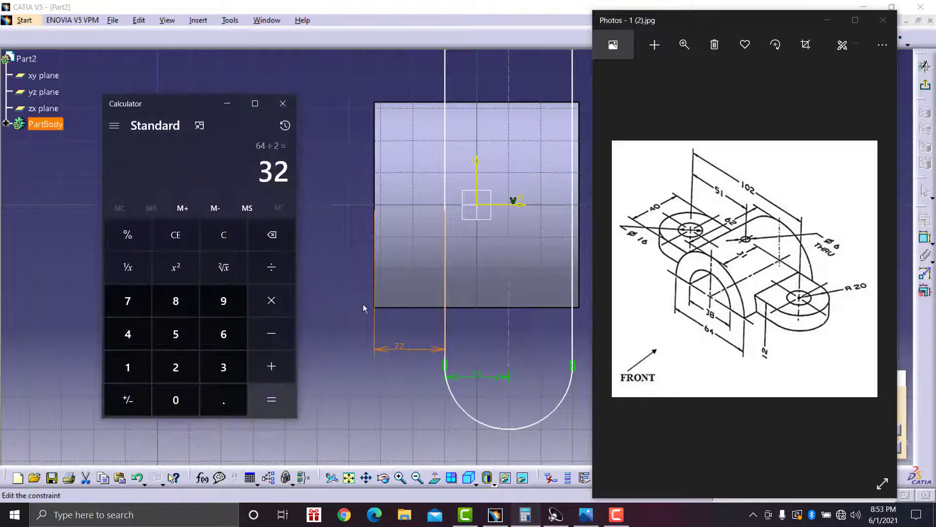
left_click(235, 237)
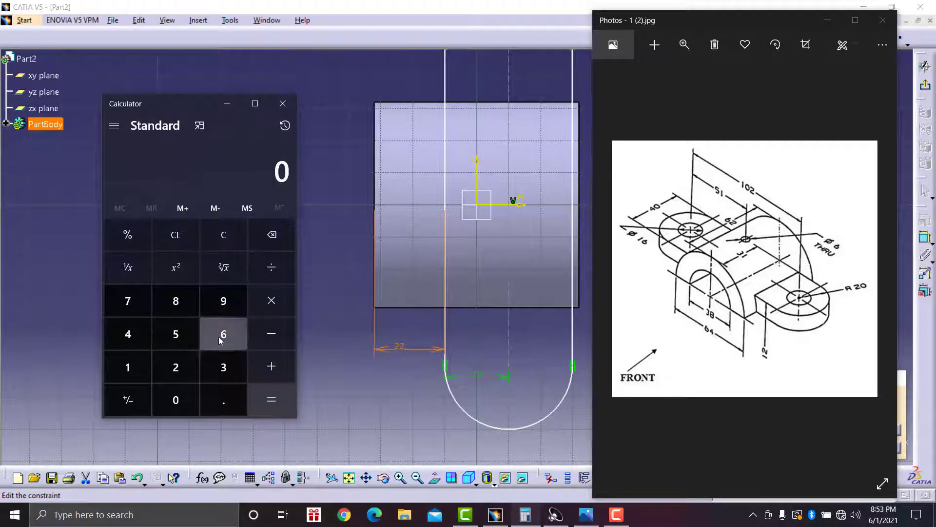
left_click(222, 336)
left_click(177, 366)
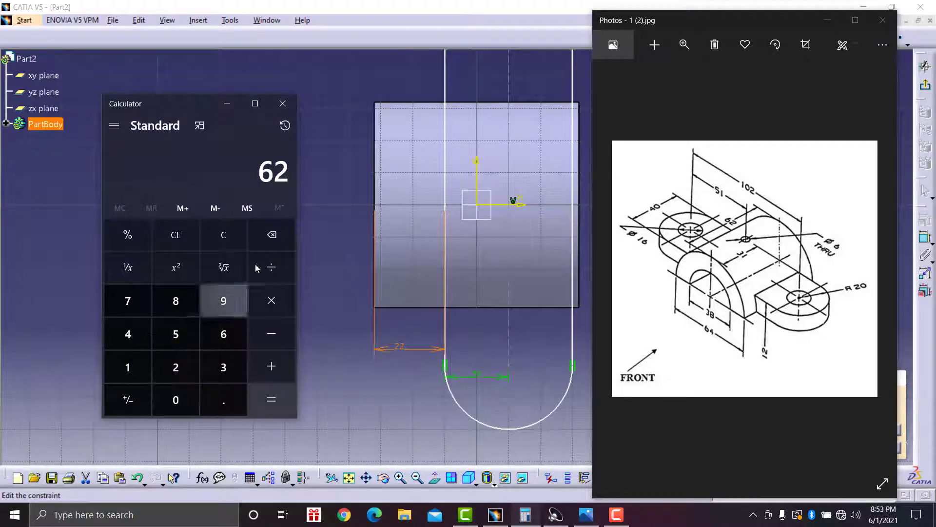
left_click(271, 266)
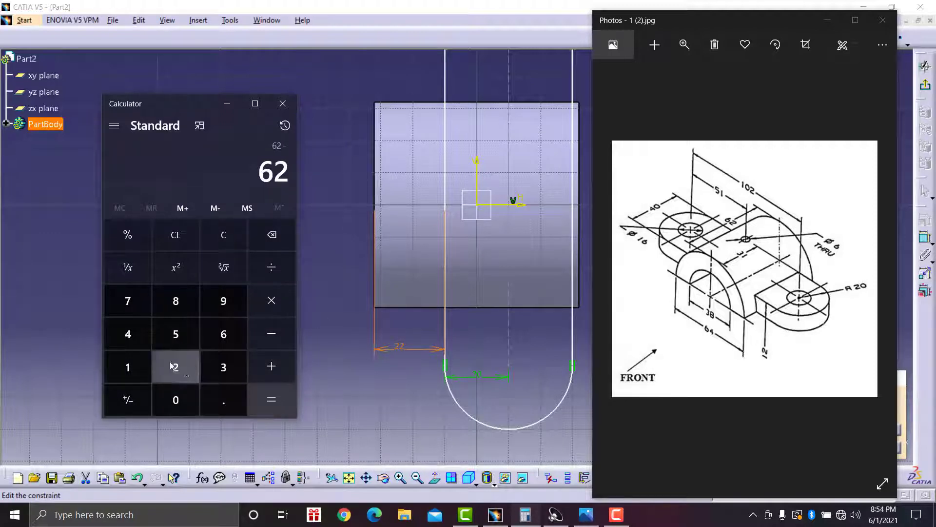
left_click(128, 334)
left_click(176, 399)
left_click(272, 399)
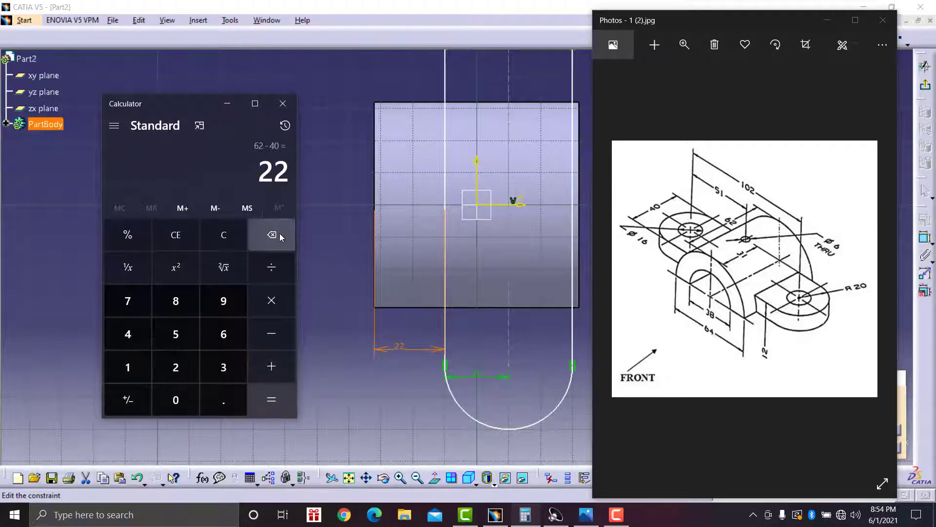
left_click(271, 268)
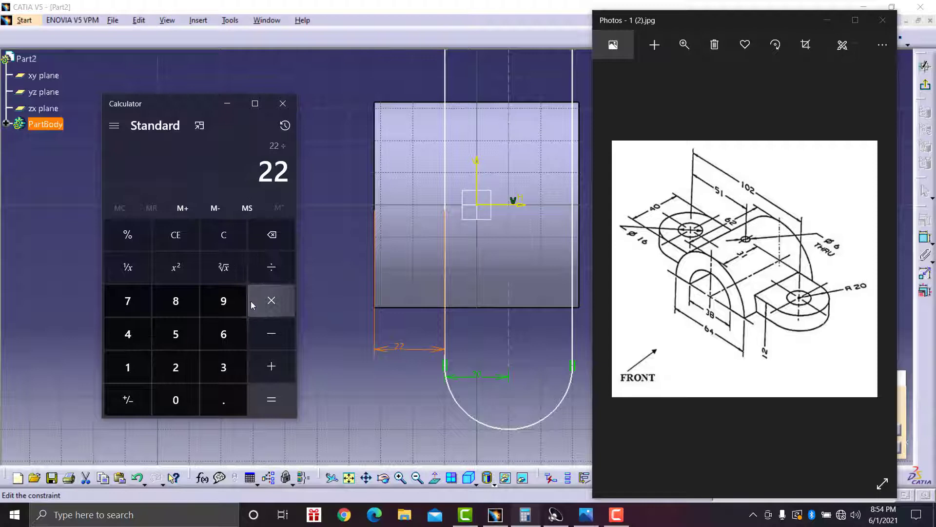
left_click(177, 368)
left_click(276, 414)
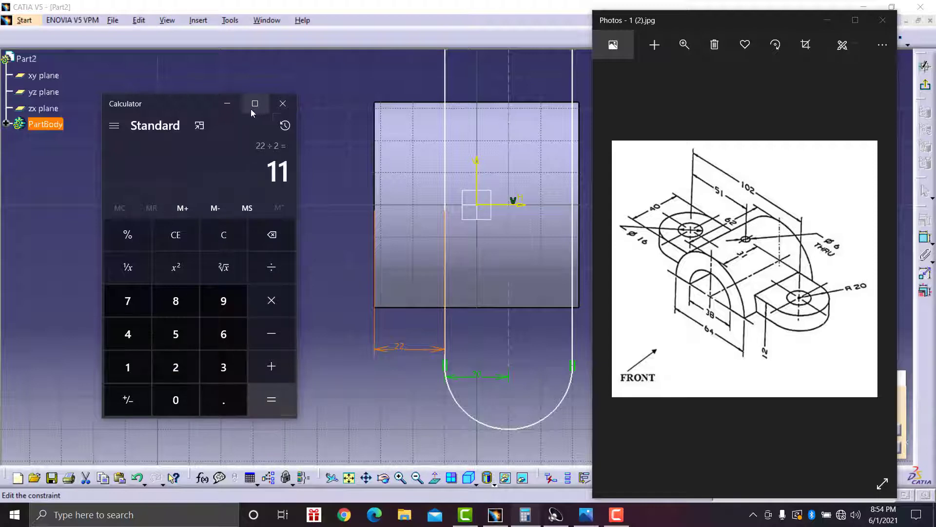
left_click(227, 104)
Step: Set the offset between the body's left edge and the elongated hole's left side to 11 mm
double_click(400, 349)
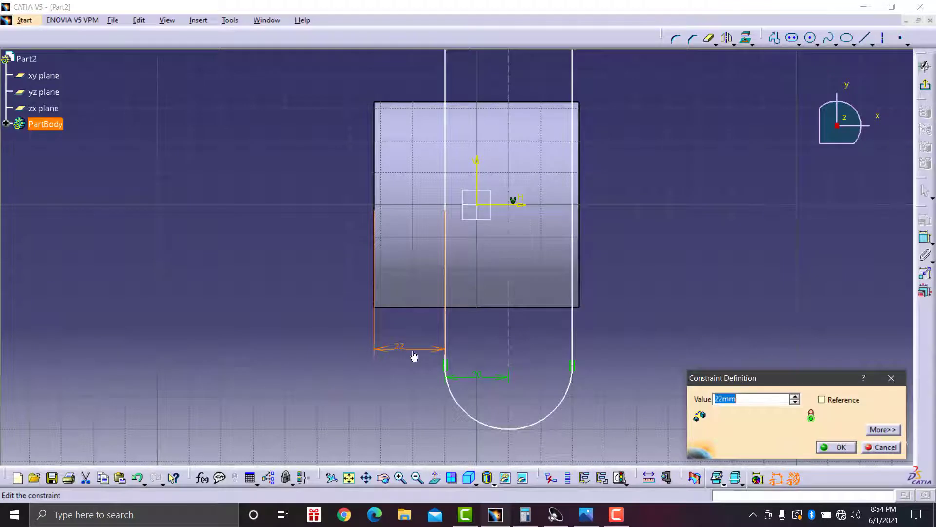
type("11")
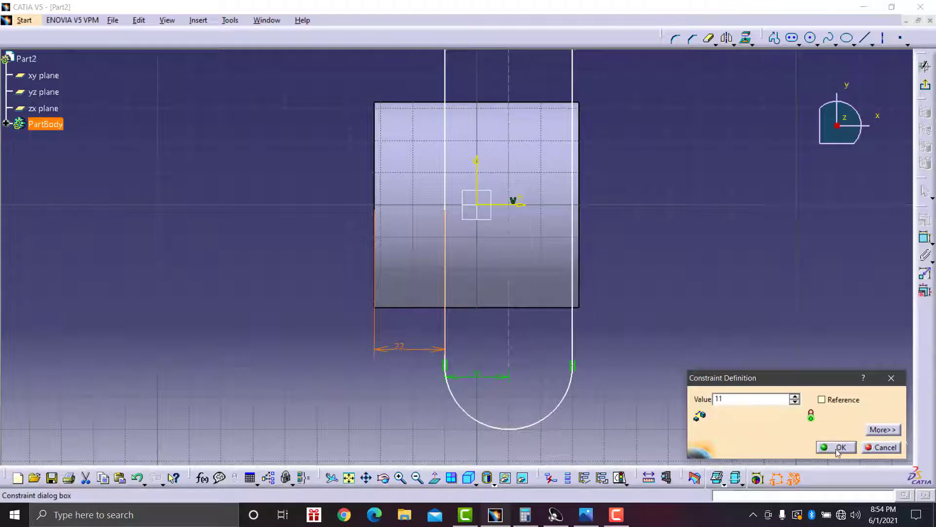
left_click(837, 448)
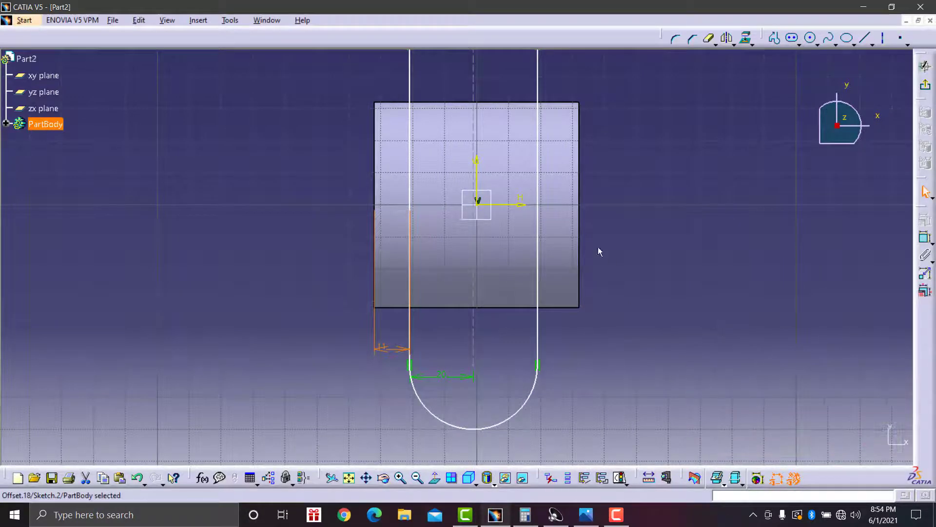
Step: Check the hole spacing in the reference drawing and dimension the elongated hole's lower arc centre 51 mm from the horizontal axis
mouse_move(619, 215)
middle_mouse_down()
mouse_move(618, 328)
mouse_move(605, 248)
middle_mouse_up()
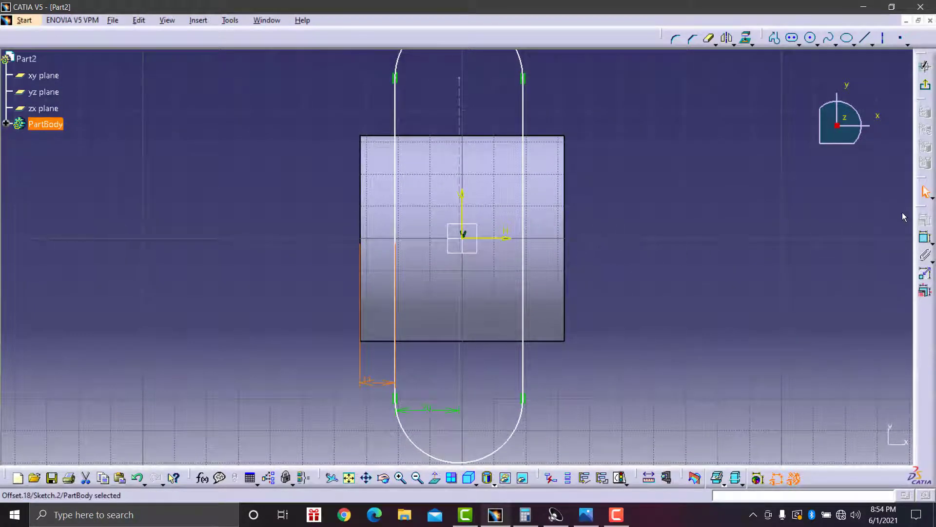
left_click(586, 514)
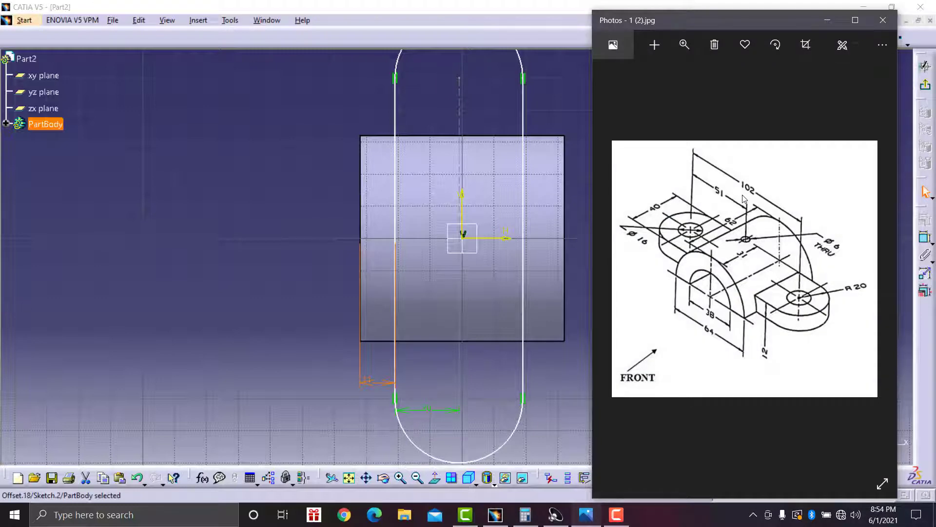
left_click(827, 20)
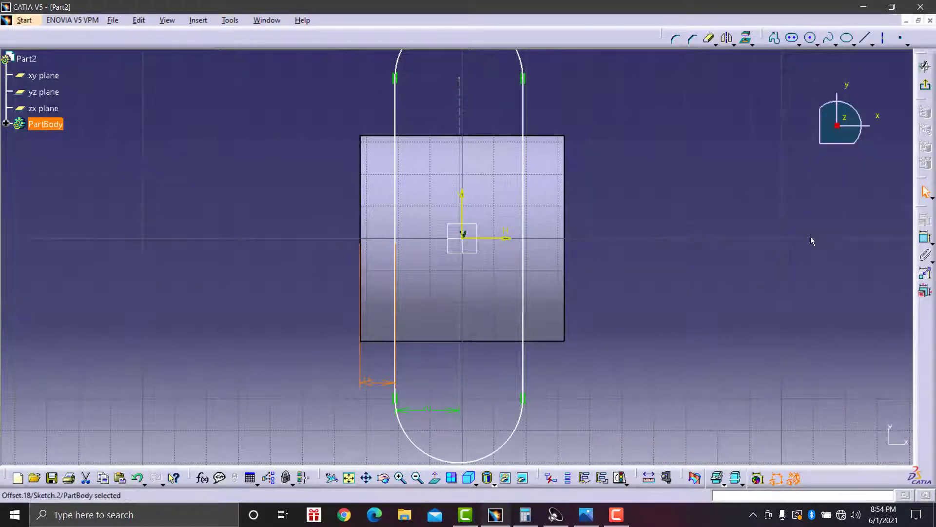
left_click(926, 239)
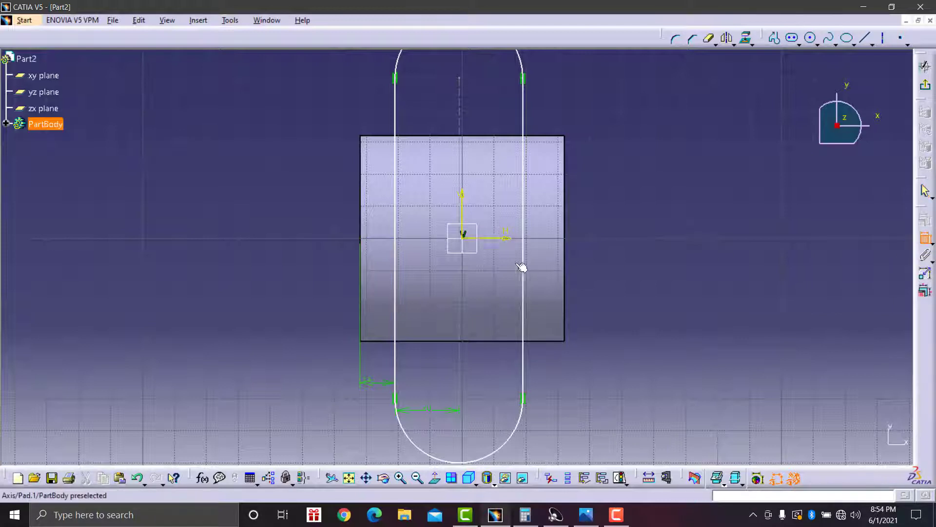
left_click(498, 239)
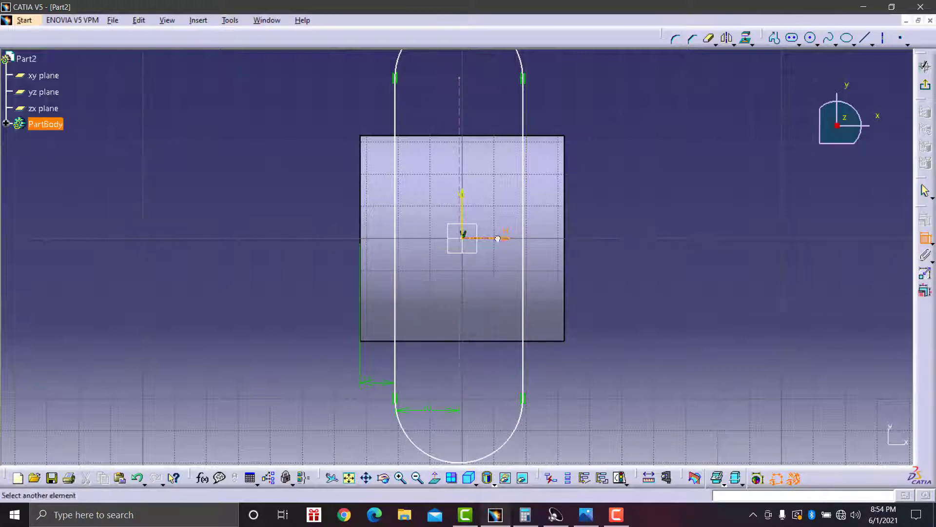
left_click(460, 400)
left_click(610, 341)
double_click(609, 345)
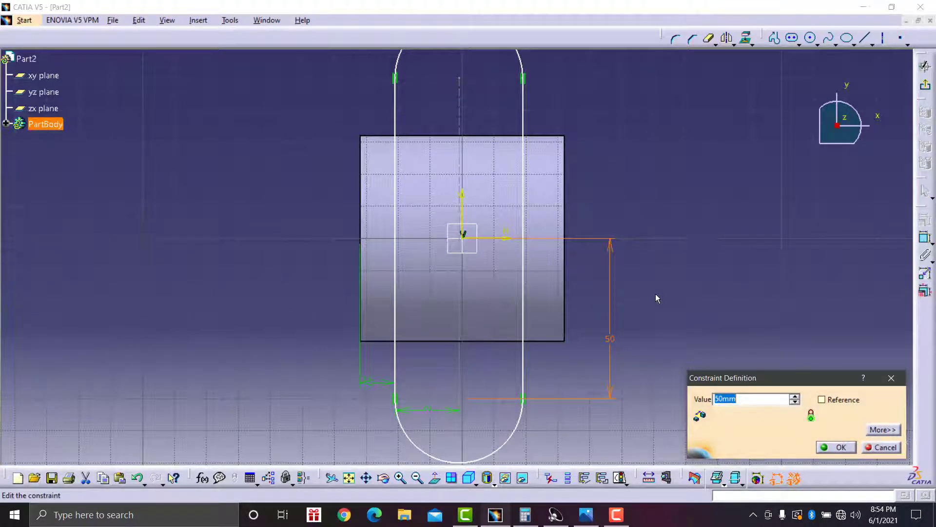
type("51")
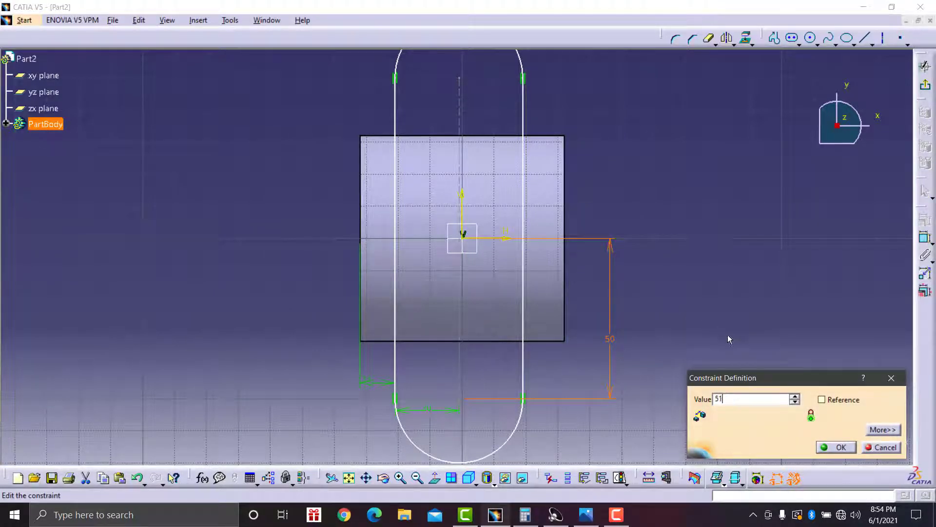
left_click(847, 448)
Step: Dimension the elongated hole's upper arc centre 51 mm from the horizontal axis
middle_click_drag(744, 271, 737, 310)
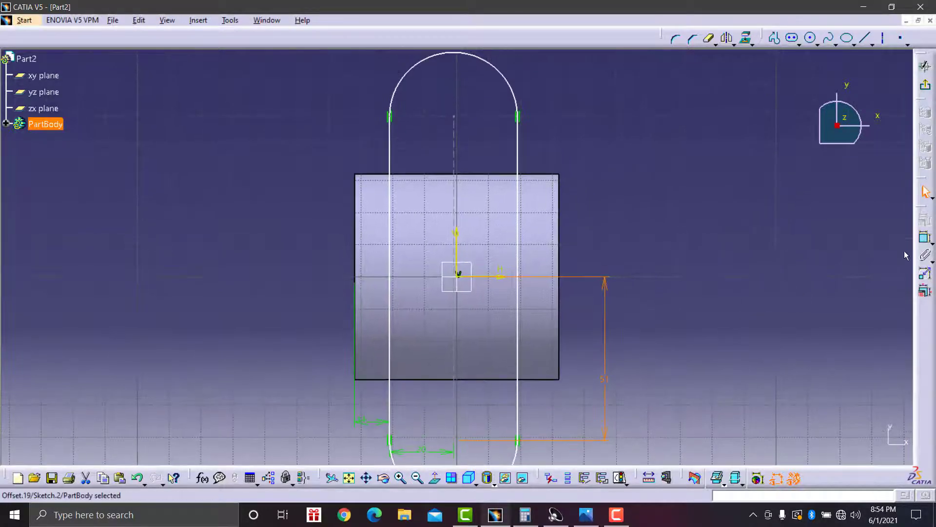
left_click(925, 238)
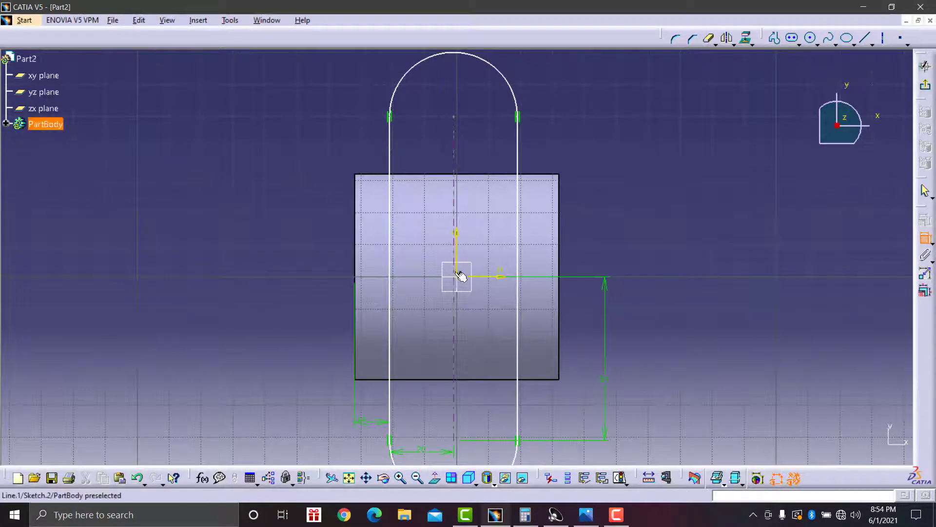
left_click(460, 122)
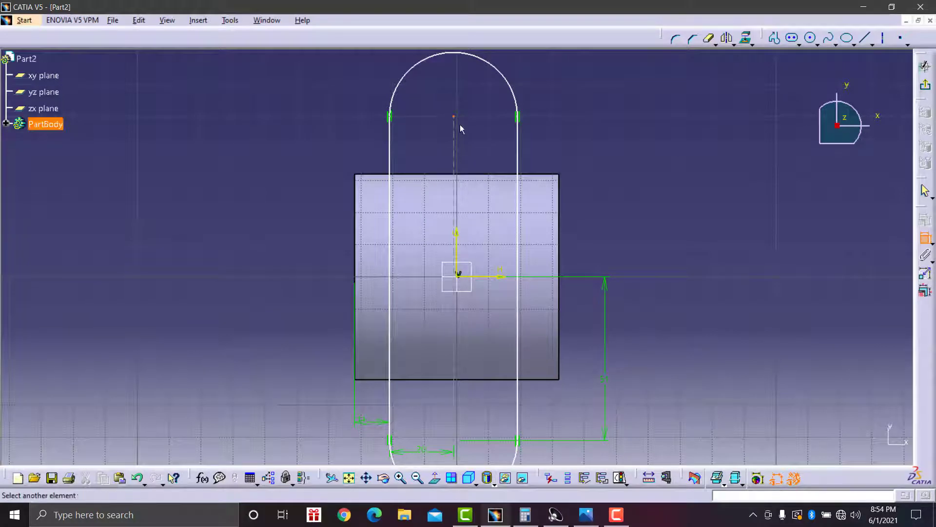
left_click(497, 276)
left_click(647, 217)
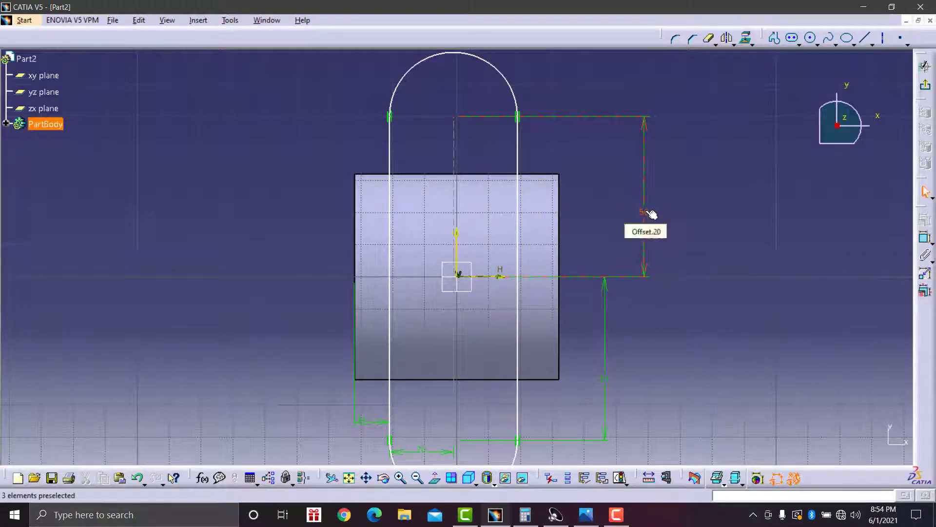
double_click(645, 210)
type("51")
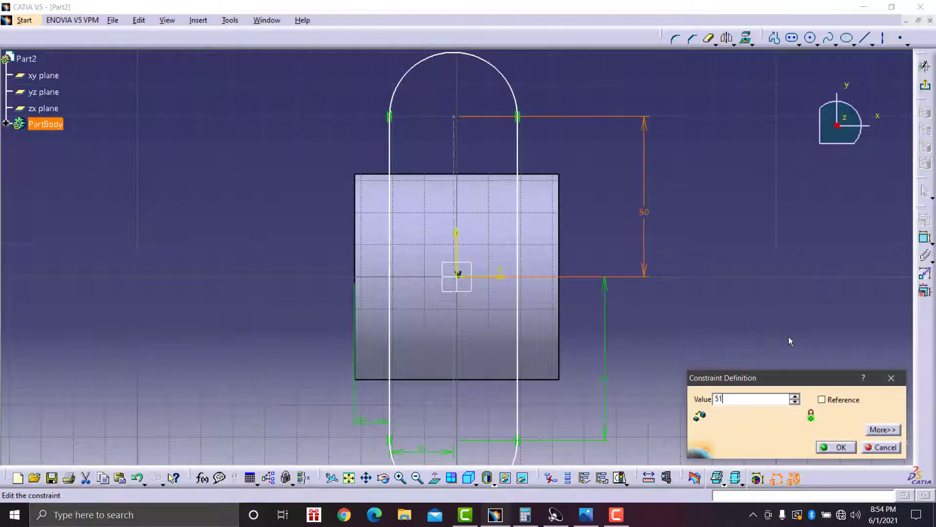
left_click(838, 447)
Step: Sketch two equal circles inside the elongated hole's rounded ends, centred on the lower and upper arc centres
mouse_move(746, 293)
middle_mouse_down()
mouse_move(725, 209)
mouse_move(755, 336)
mouse_move(744, 276)
mouse_move(748, 330)
middle_mouse_up()
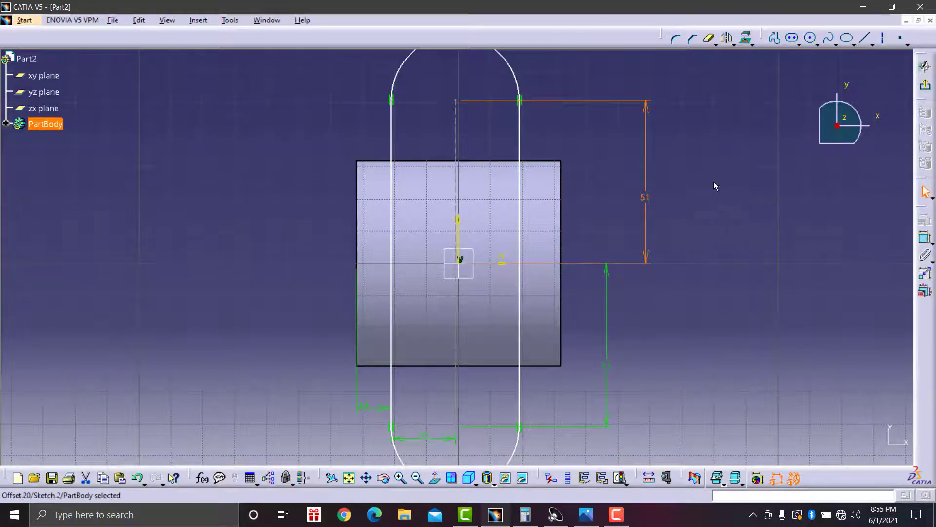
middle_click_drag(715, 186, 714, 106)
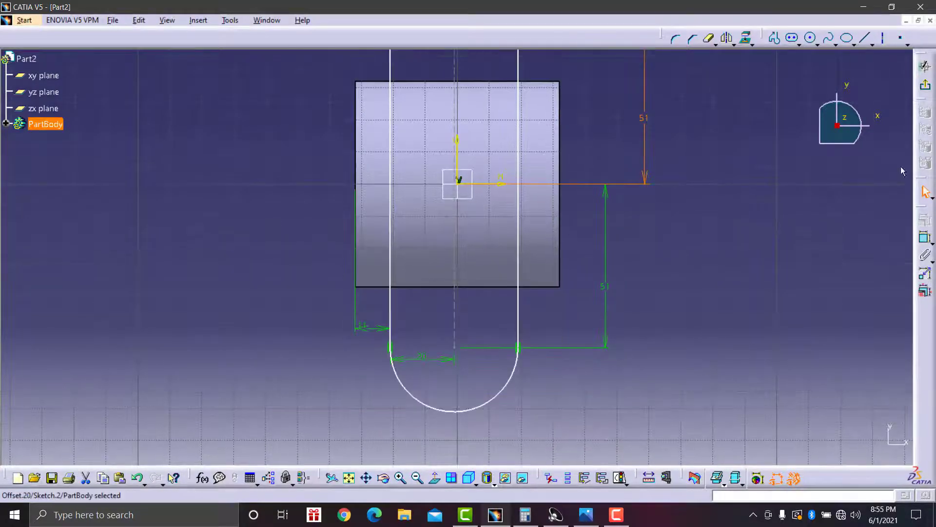
left_click(811, 38)
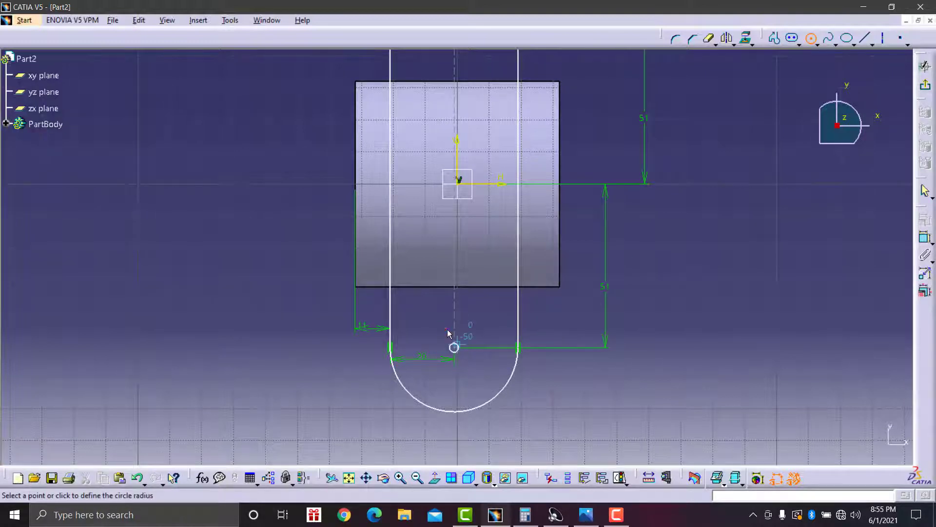
left_click(454, 347)
left_click(439, 321)
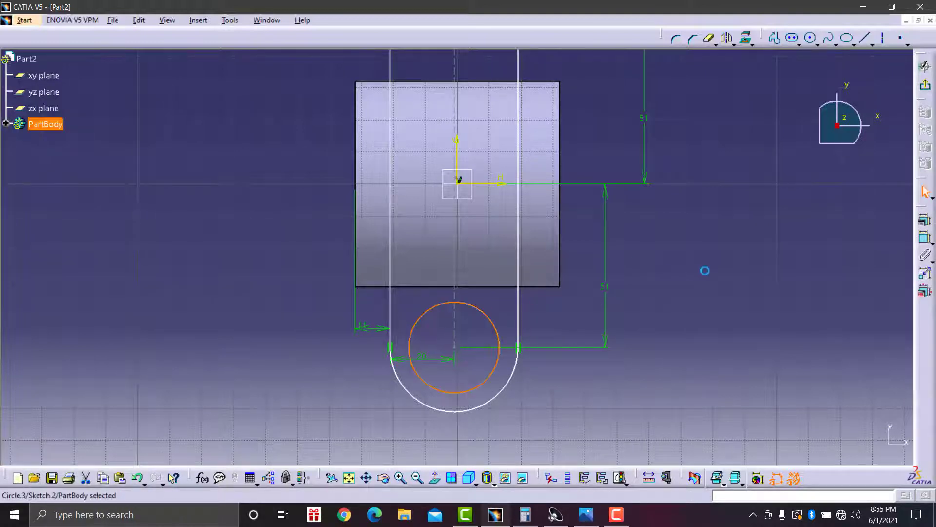
middle_click_drag(735, 267, 741, 354)
left_click(812, 37)
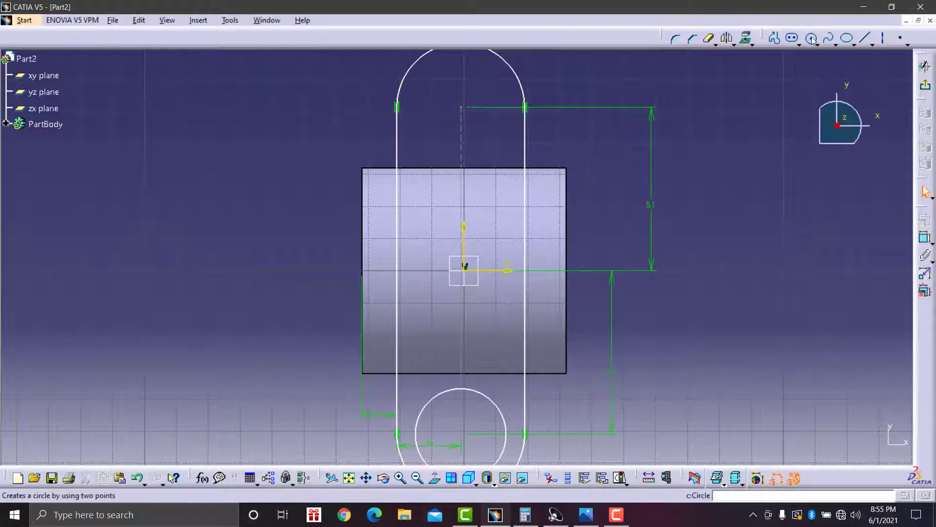
left_click(464, 107)
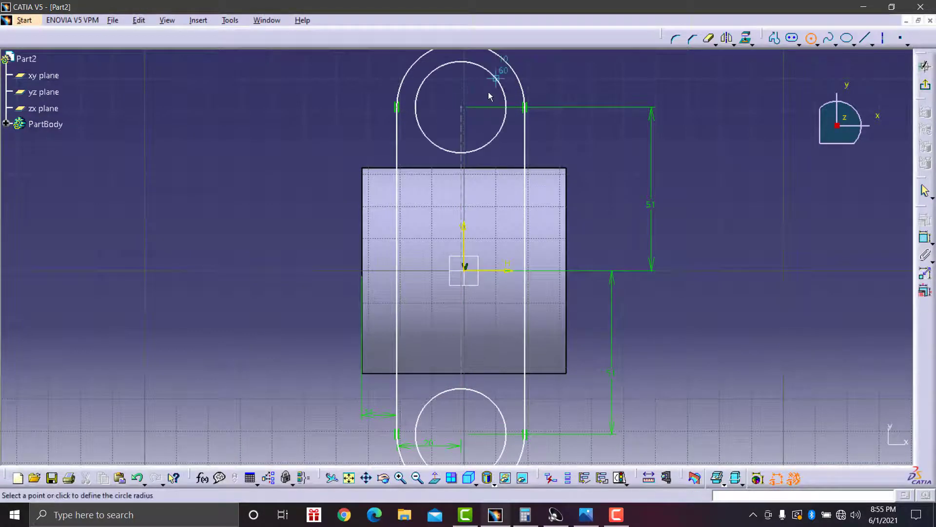
left_click(487, 92)
Step: Check the lug hole size in the reference drawing and dimension the lower circle's diameter as 16 mm
middle_click_drag(697, 288, 653, 181)
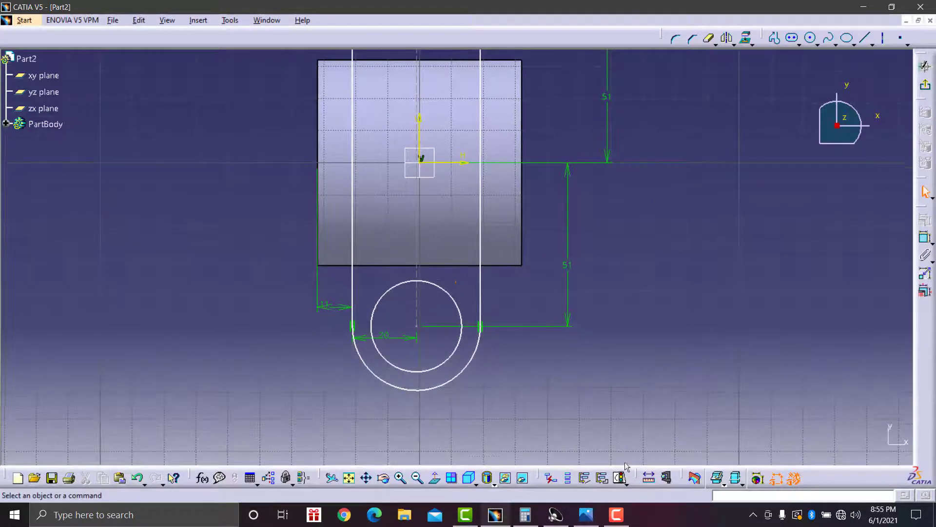
left_click(586, 514)
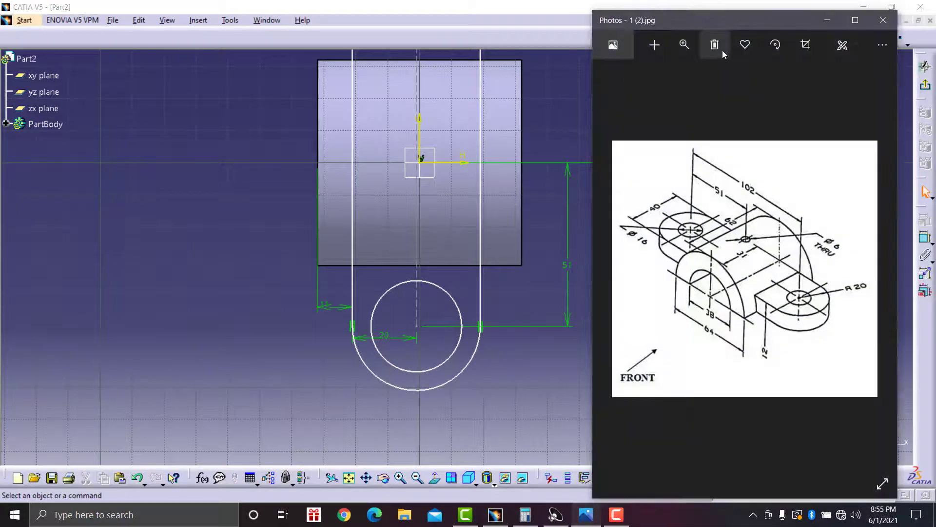
left_click(684, 45)
left_click(673, 78)
left_click_drag(653, 248, 769, 249)
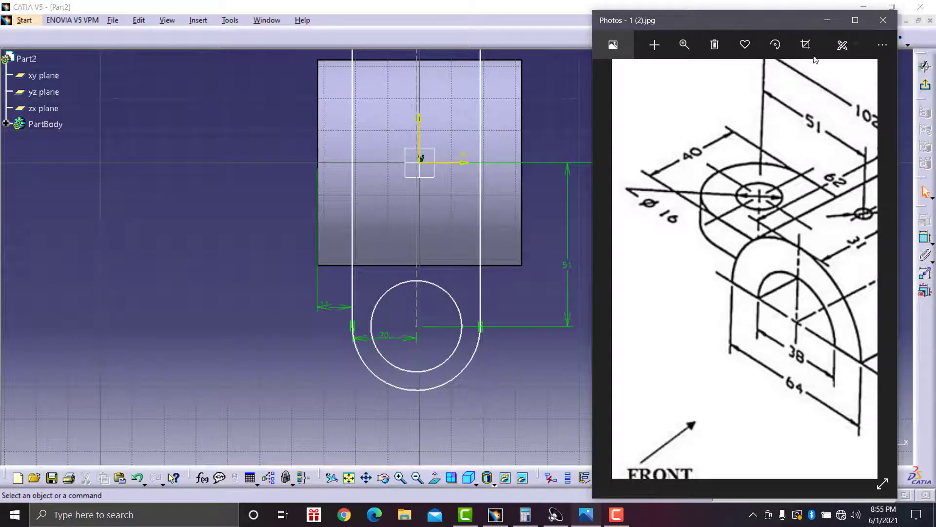
left_click(828, 20)
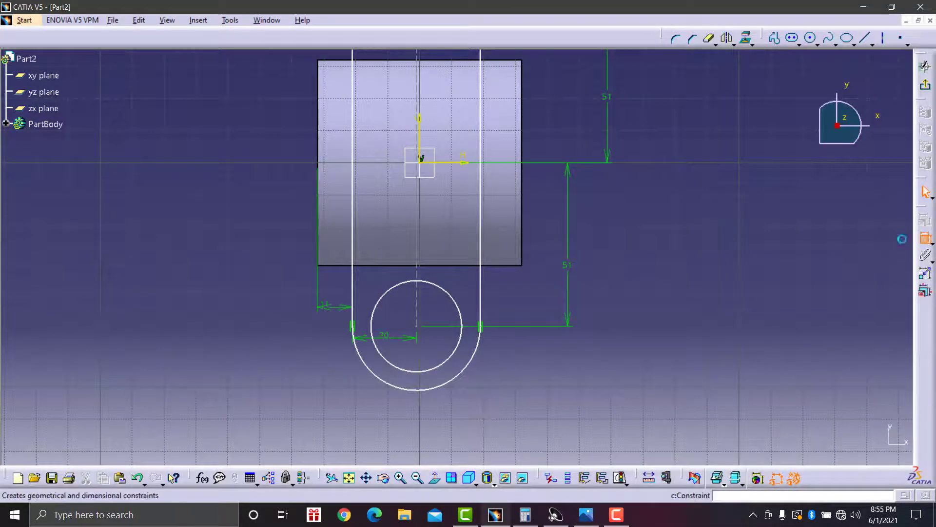
left_click(925, 238)
left_click(452, 355)
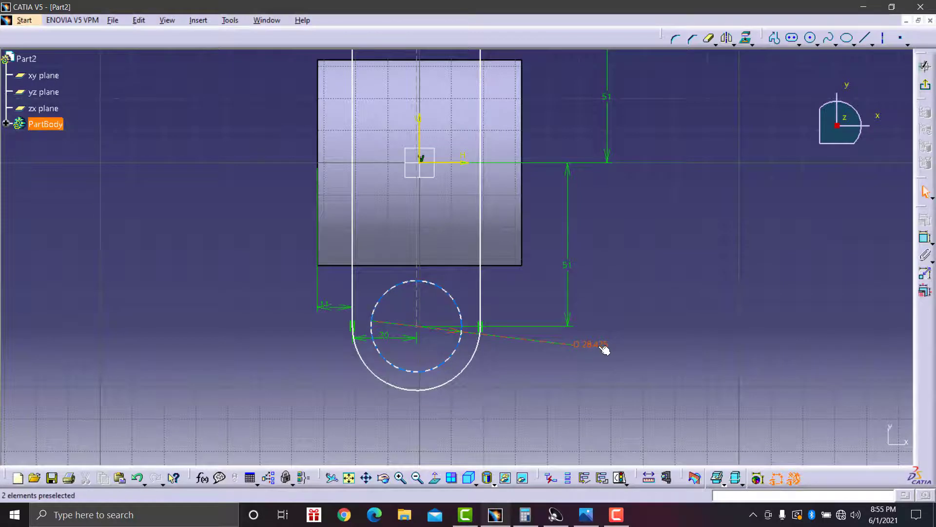
double_click(600, 346)
type("16")
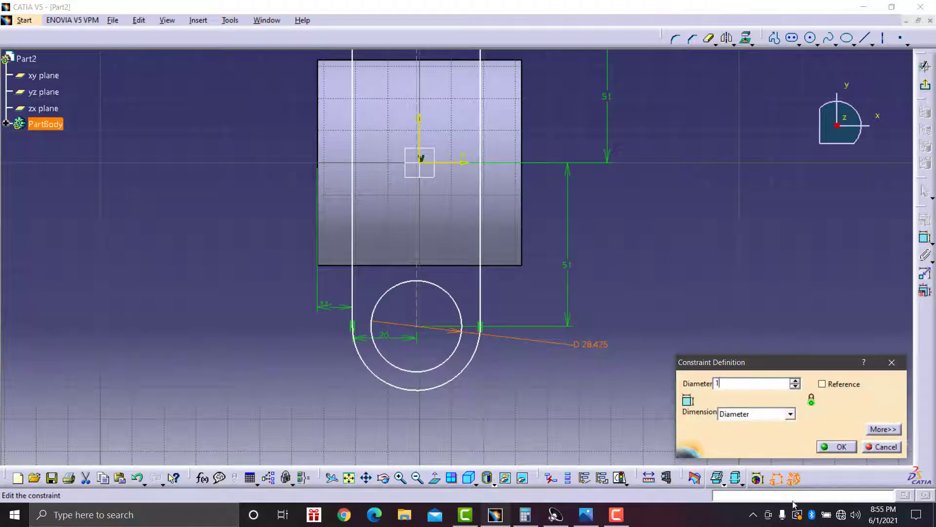
left_click(837, 447)
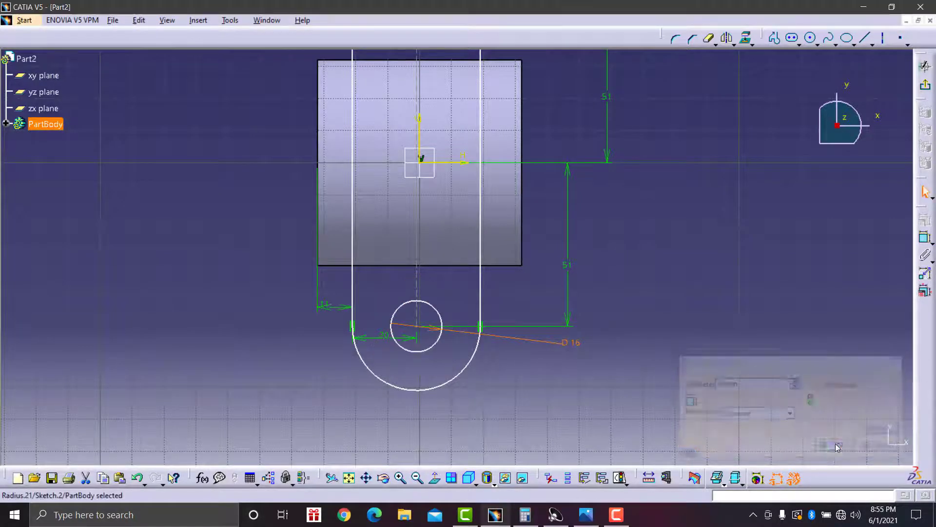
Step: Dimension the upper circle's diameter as 16 mm
mouse_move(562, 267)
middle_mouse_down()
mouse_move(616, 320)
mouse_move(623, 403)
middle_mouse_up()
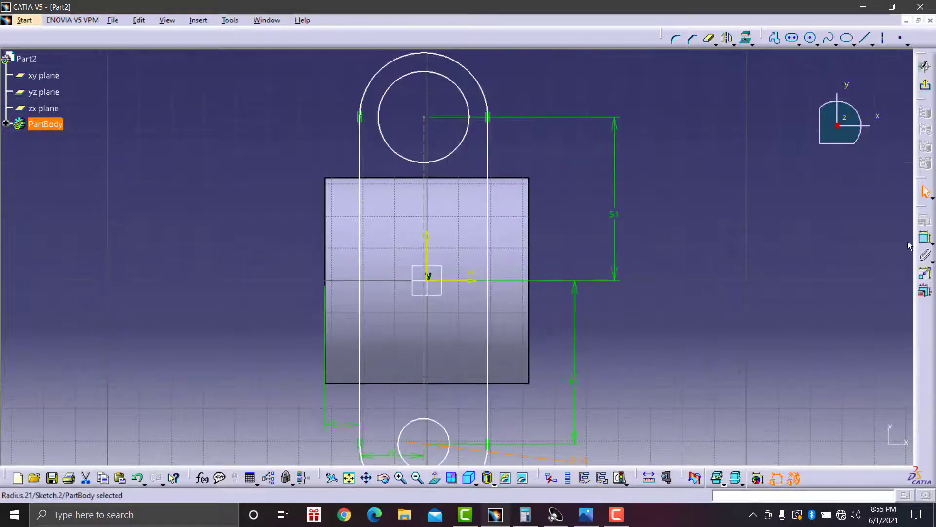
left_click(921, 238)
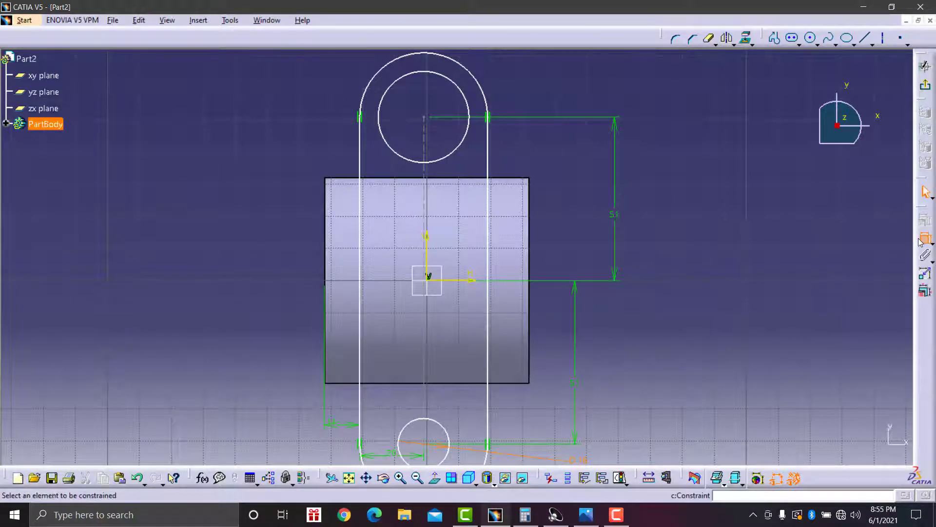
left_click(459, 155)
left_click(564, 151)
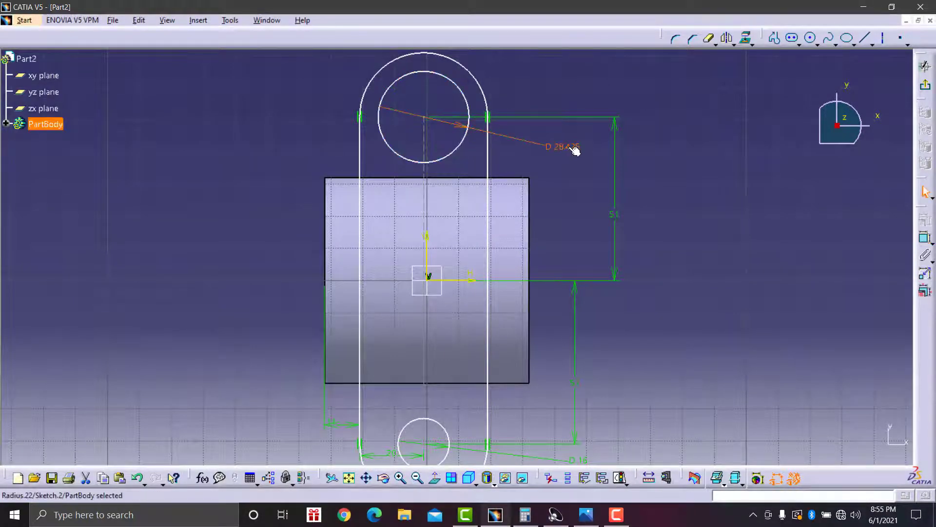
double_click(568, 146)
type("16")
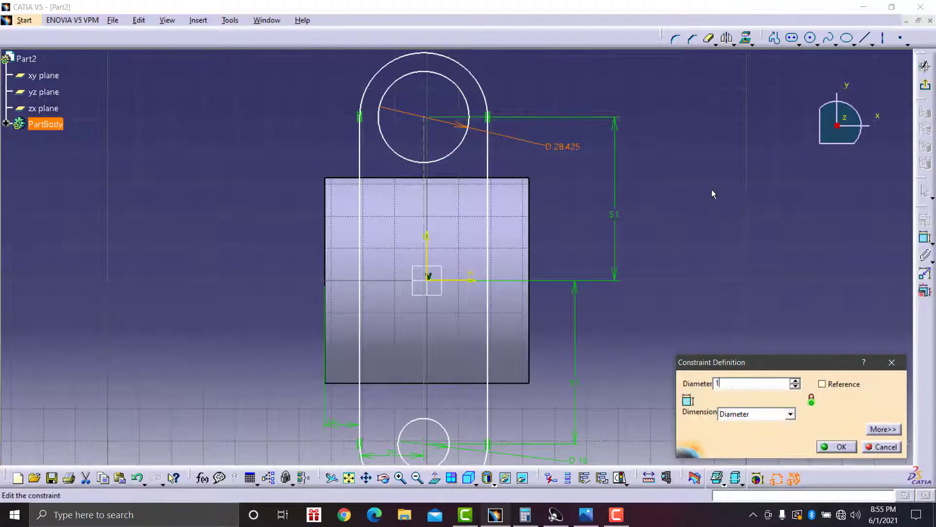
left_click(843, 448)
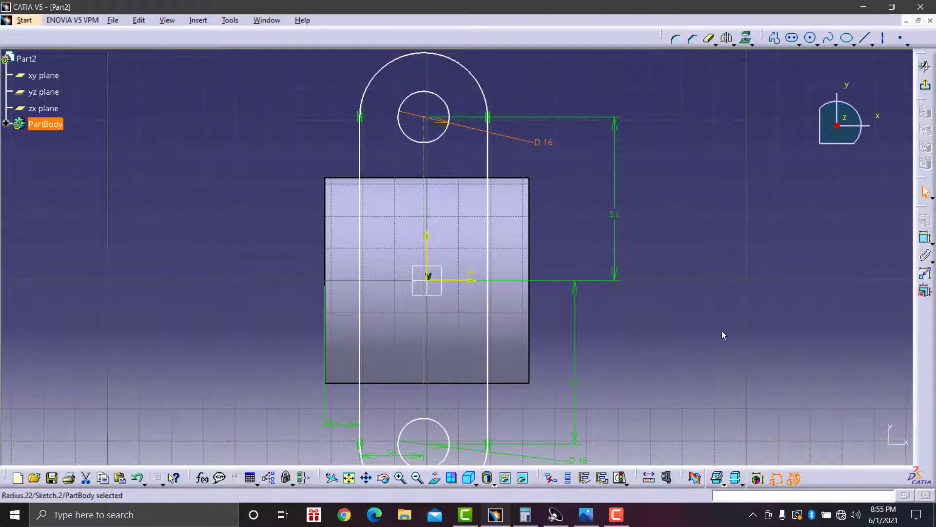
Step: Sketch two horizontal lines across the elongated hole, about 2 mm inside the body's upper and lower edges
left_click(865, 38)
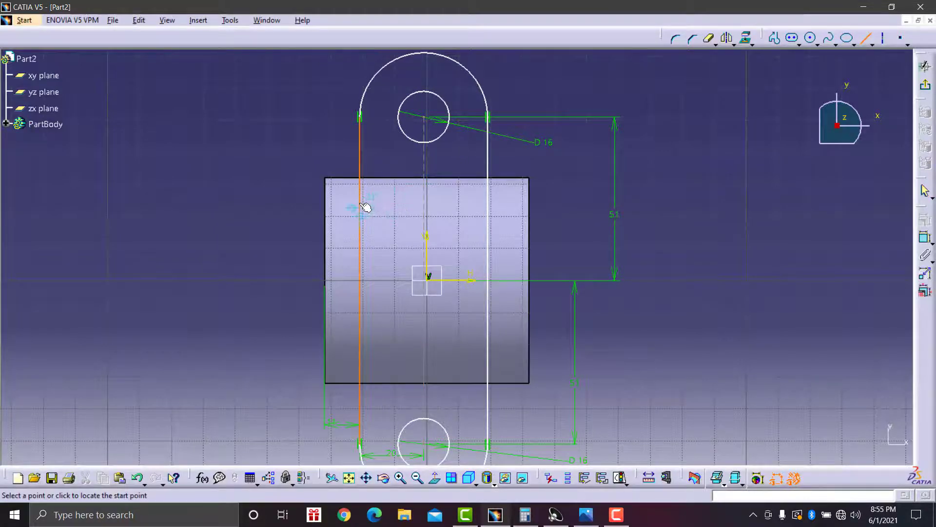
left_click(364, 184)
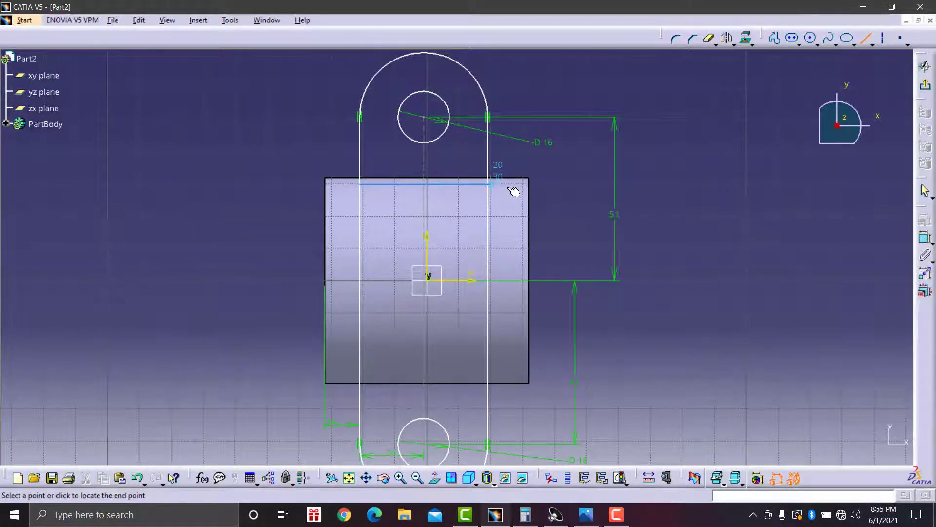
left_click(492, 187)
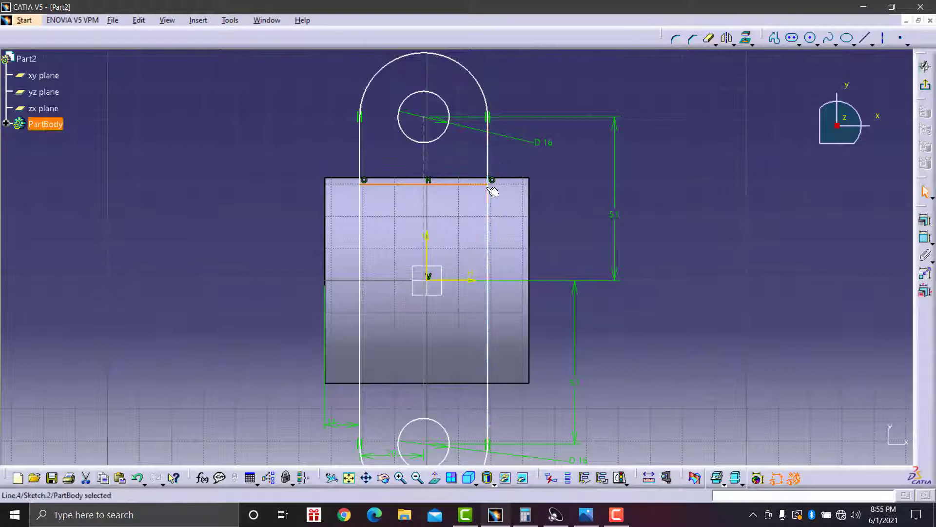
left_click(866, 38)
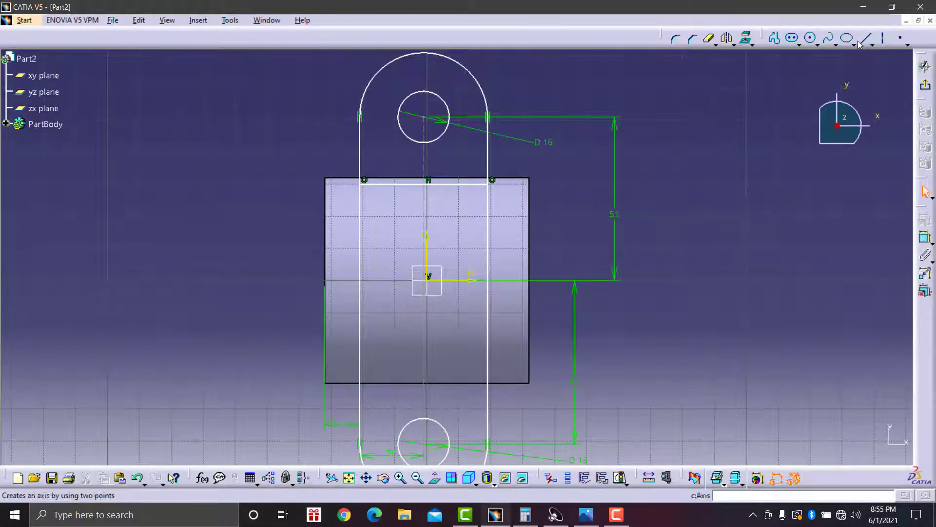
left_click(360, 376)
left_click(491, 377)
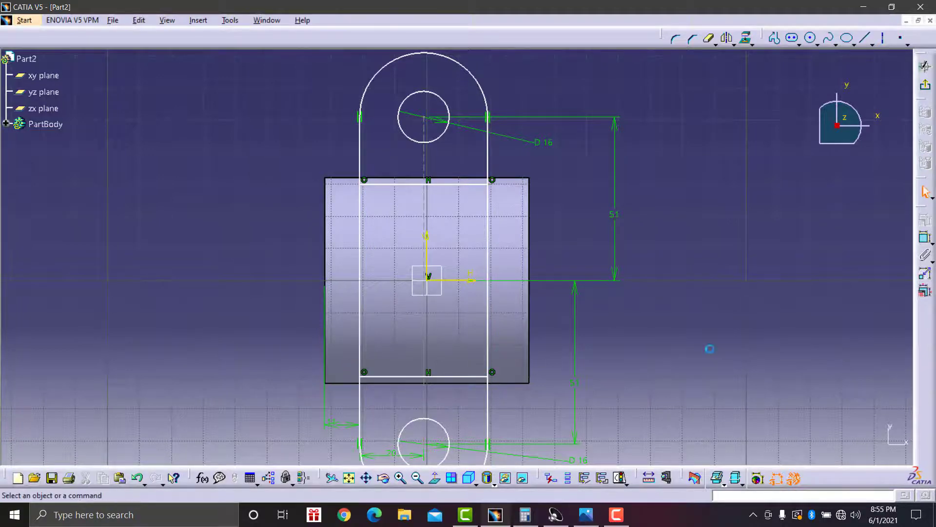
Step: Constrain the lower horizontal line to an 8 mm offset from the body's lower edge
middle_click_drag(656, 390, 655, 324)
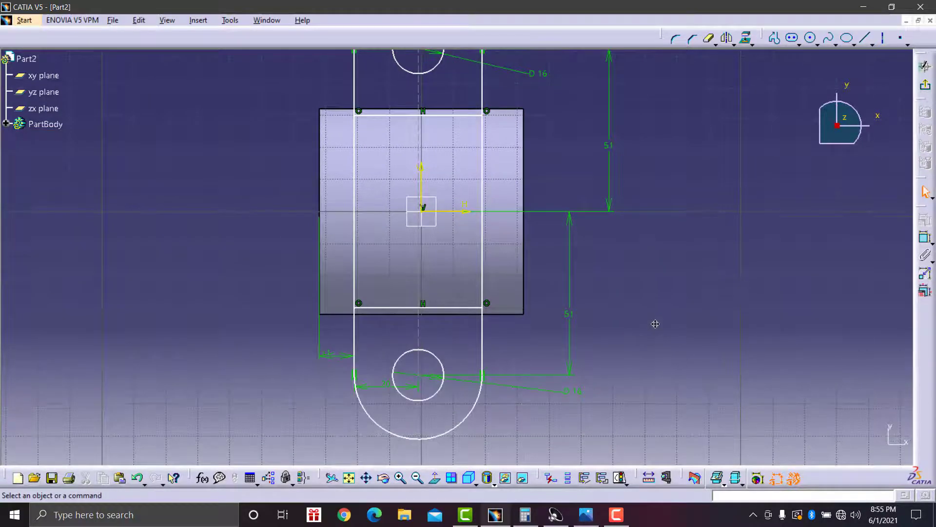
left_click(925, 241)
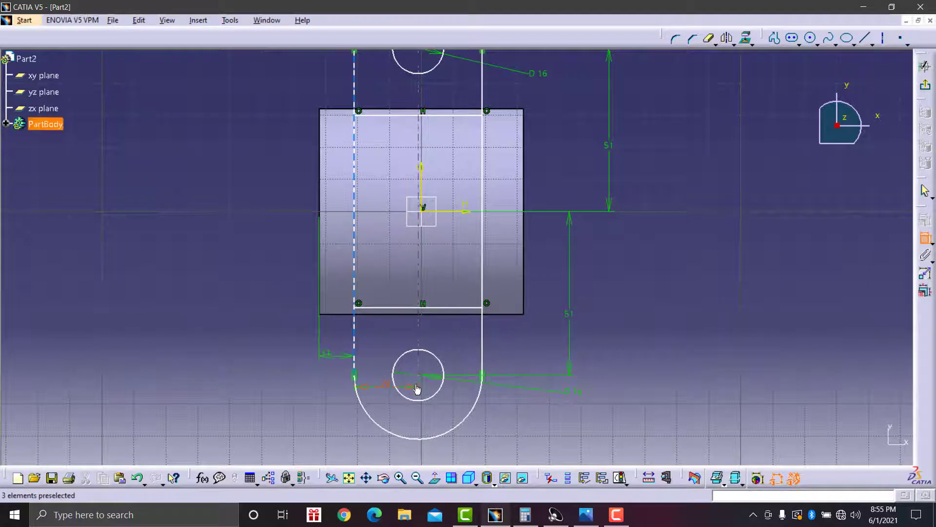
left_click(433, 307)
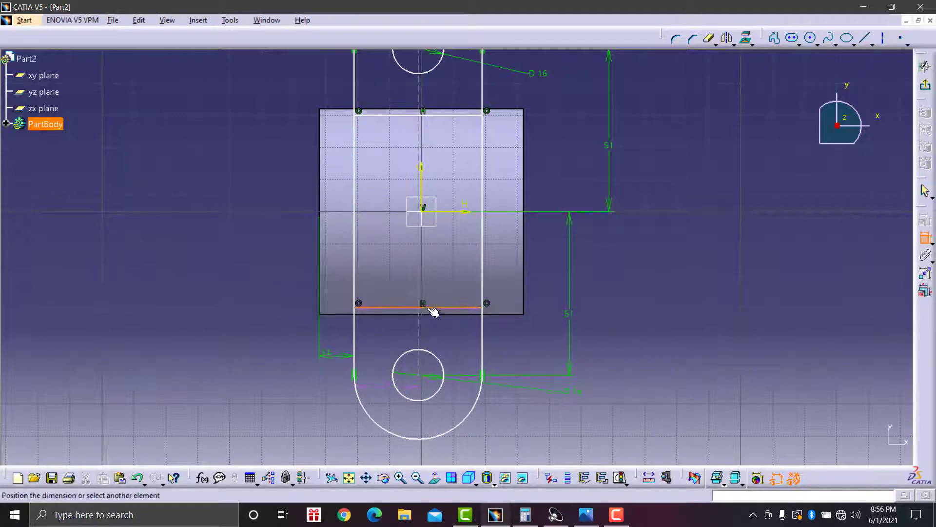
left_click(335, 314)
left_click(244, 318)
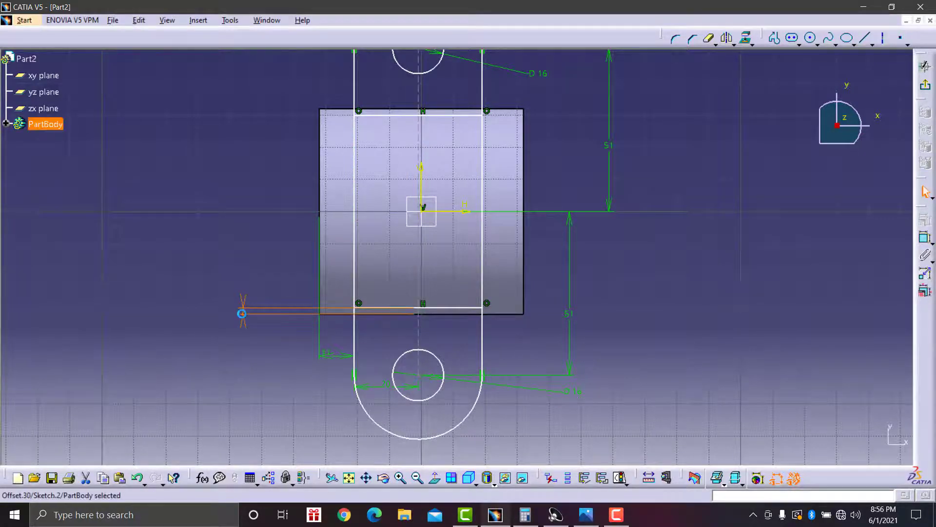
double_click(242, 312)
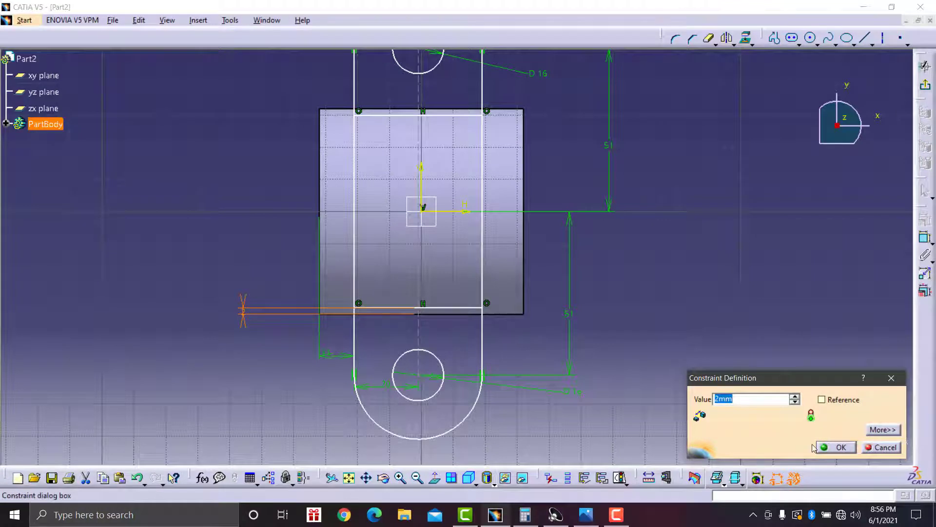
type("8")
left_click(839, 447)
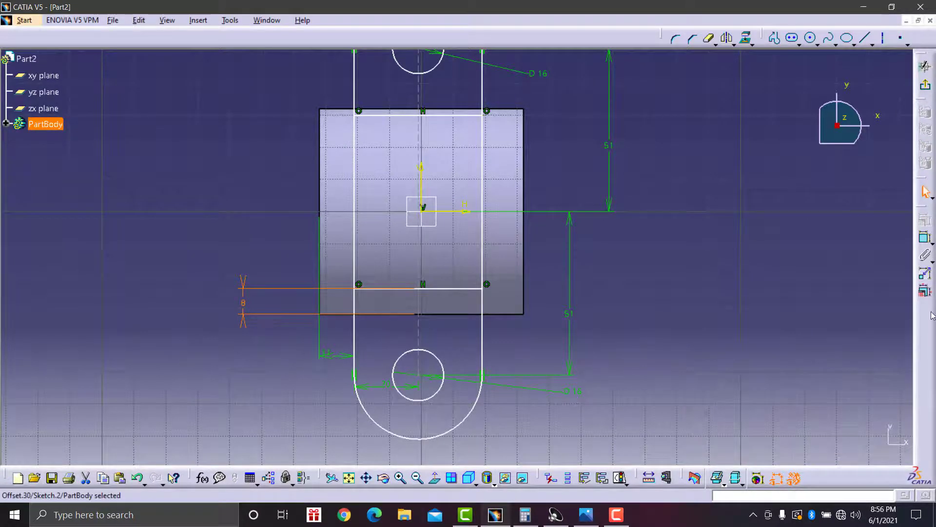
Step: Constrain the upper horizontal line to an 8 mm offset from the body's upper edge
left_click(925, 237)
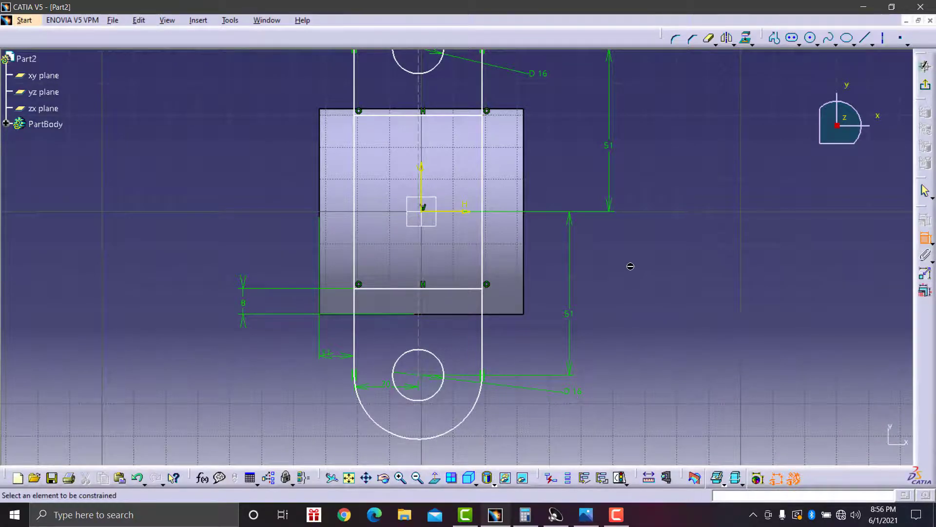
middle_click_drag(630, 266, 636, 365)
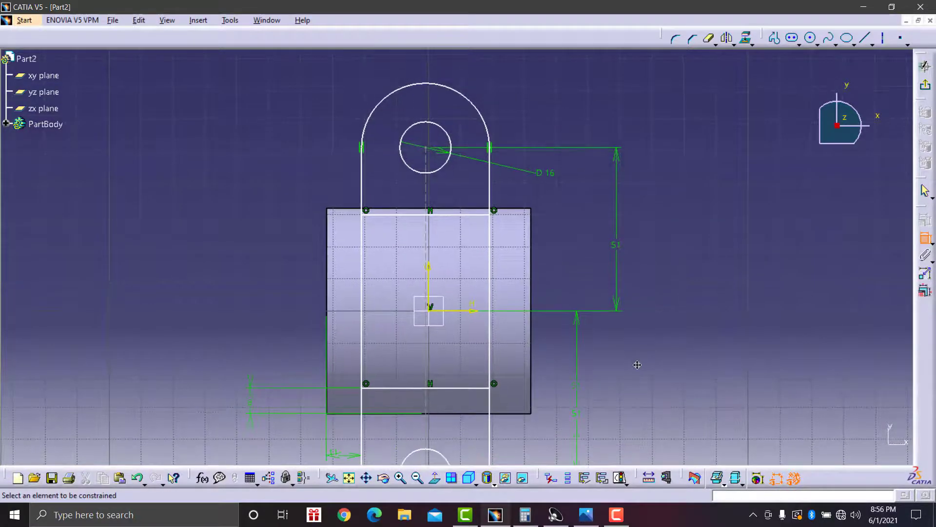
left_click(394, 213)
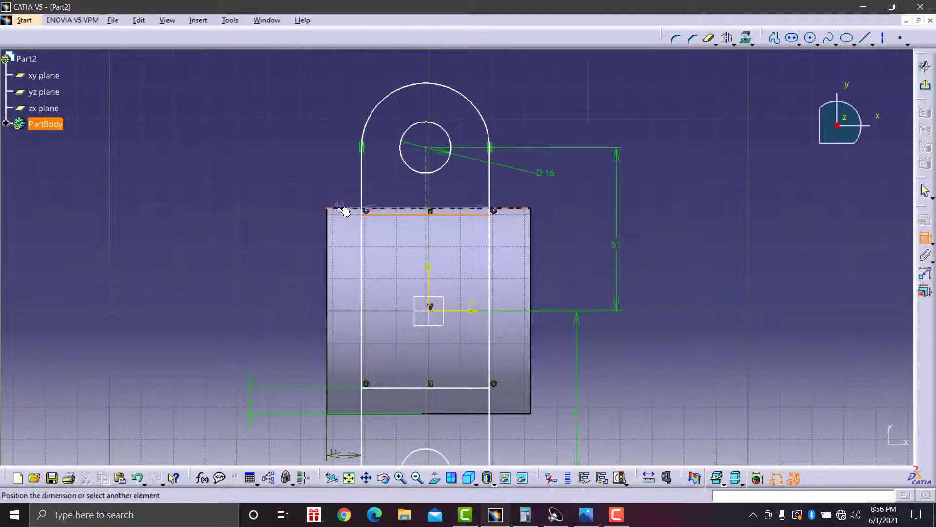
left_click(260, 232)
double_click(261, 235)
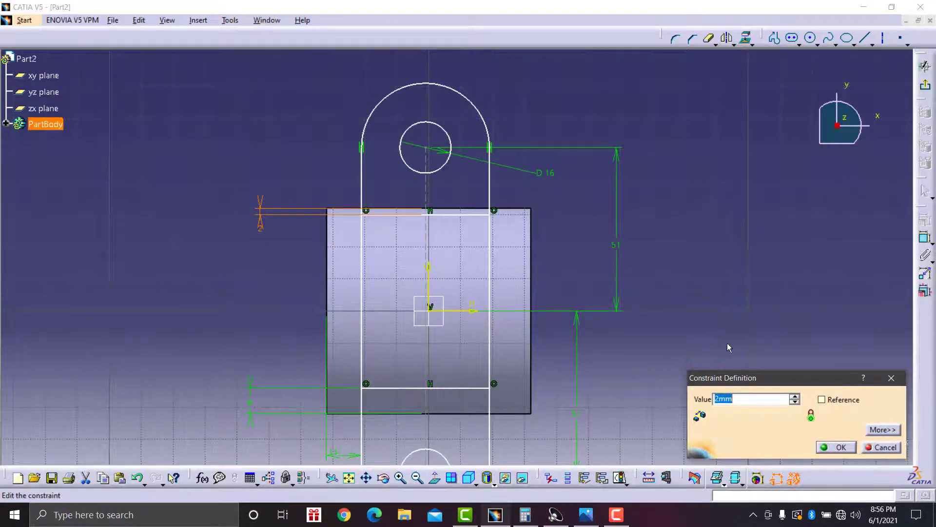
type("8")
left_click(835, 447)
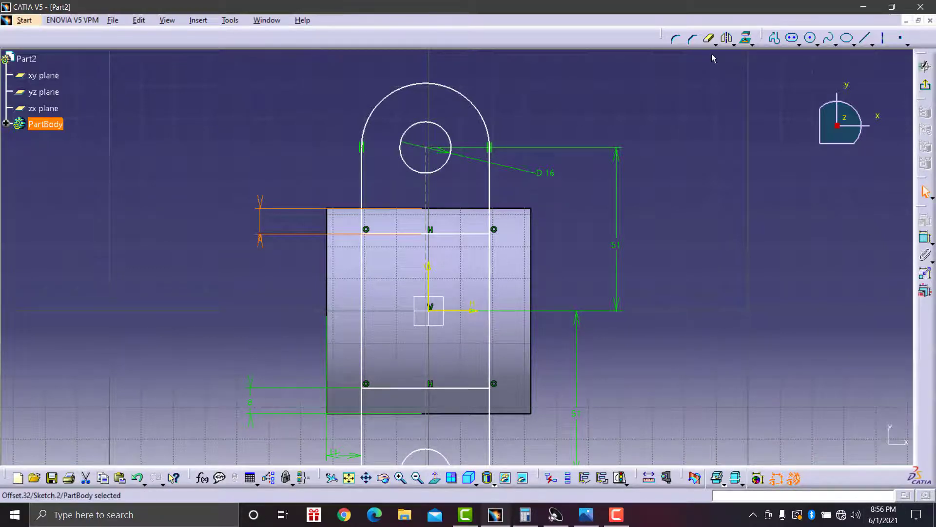
Step: Trim both sides of the elongated hole between the two horizontal lines, leaving two separate lug profiles, and exit the sketch
left_click(710, 39)
left_click(362, 282)
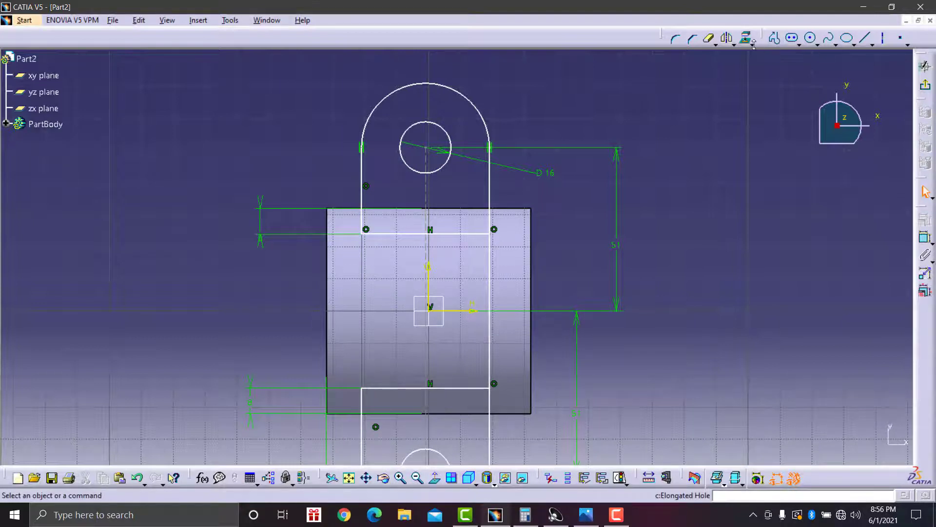
left_click(710, 39)
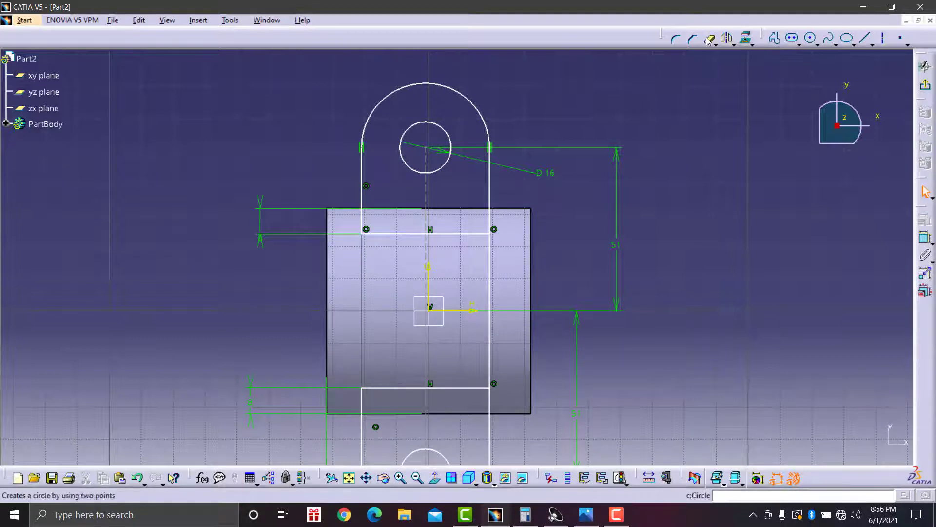
left_click(491, 274)
middle_click_drag(720, 264, 717, 167)
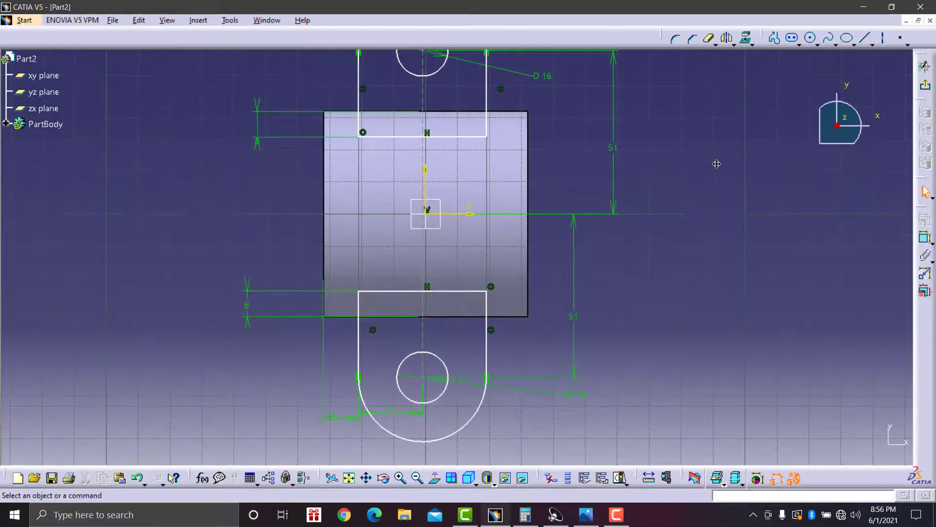
left_click(922, 87)
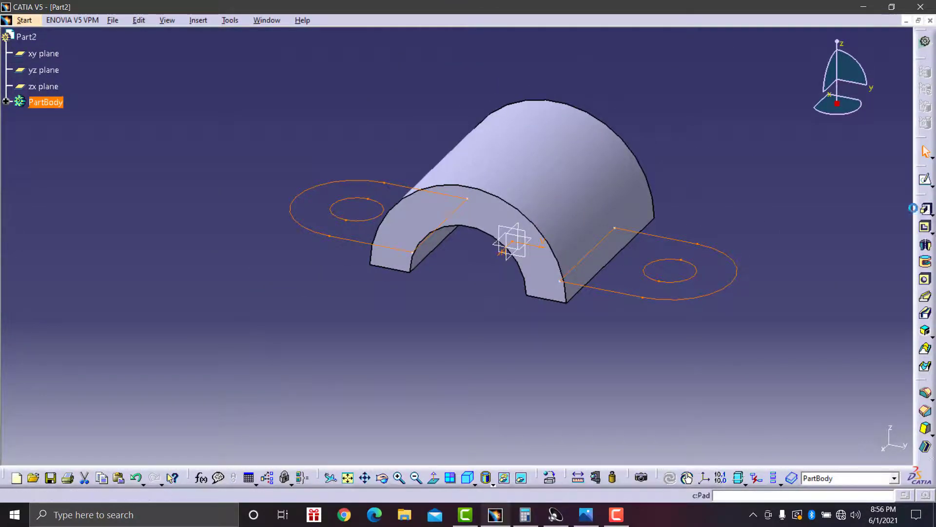
Step: Pad the two lug profiles 12 mm upward, following the thickness given in the reference drawing
left_click(925, 208)
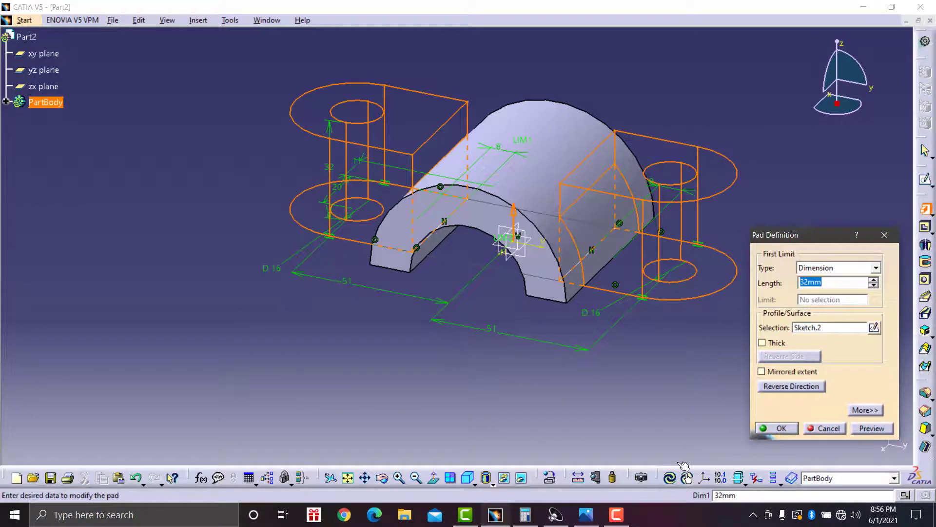
left_click(586, 515)
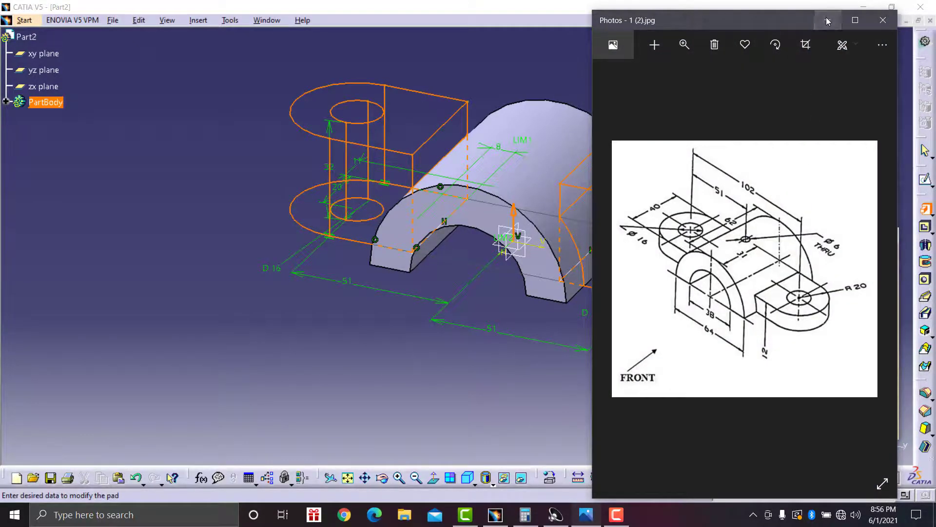
left_click(827, 21)
type("12")
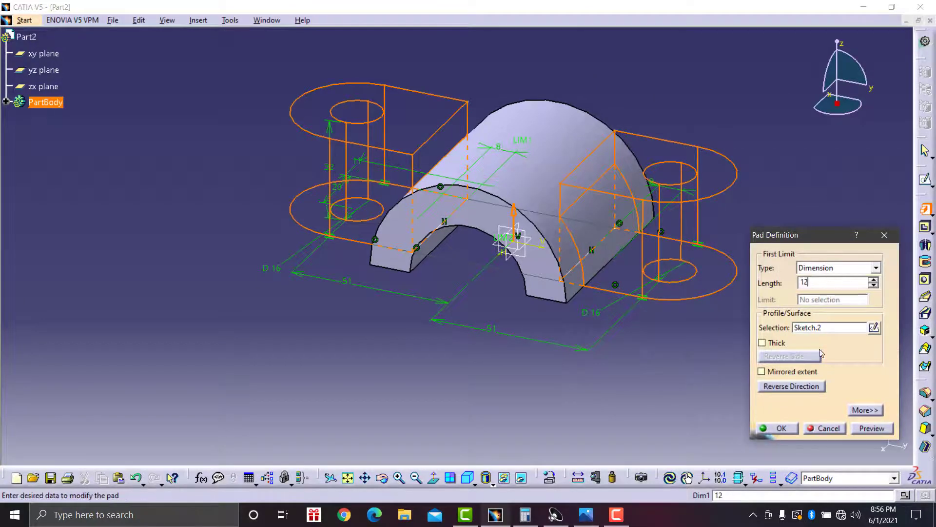
left_click(781, 428)
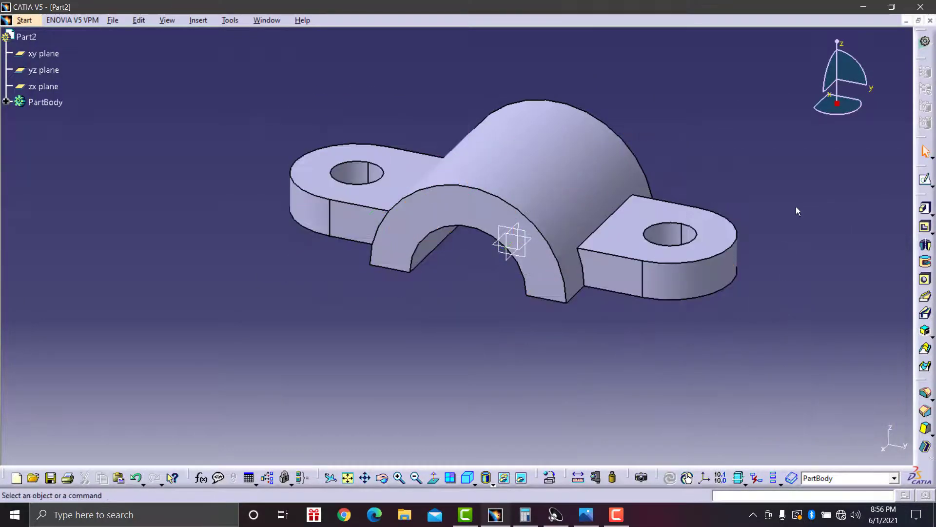
Step: Sketch a circle about 28 mm in diameter on the xy plane, centred on the origin
middle_click_drag(764, 275, 740, 298)
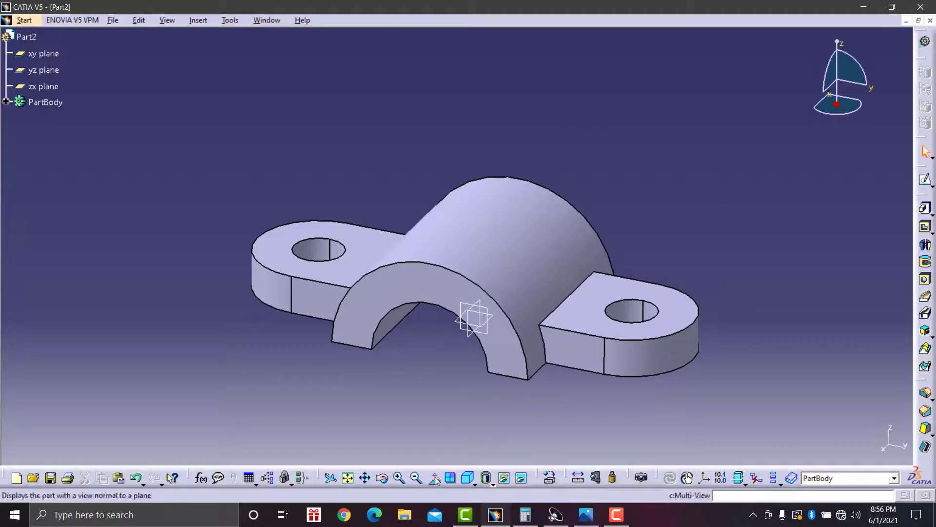
left_click(383, 478)
left_click_drag(578, 346, 600, 341)
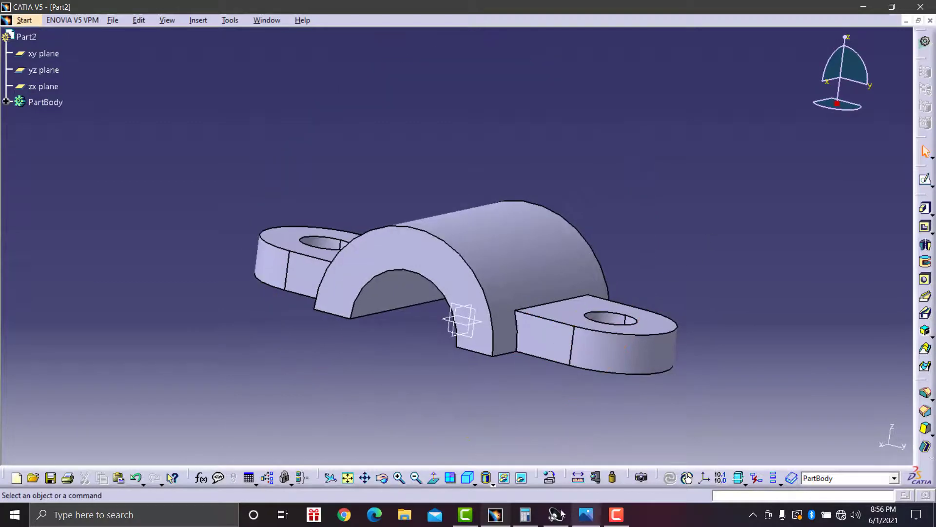
left_click(585, 514)
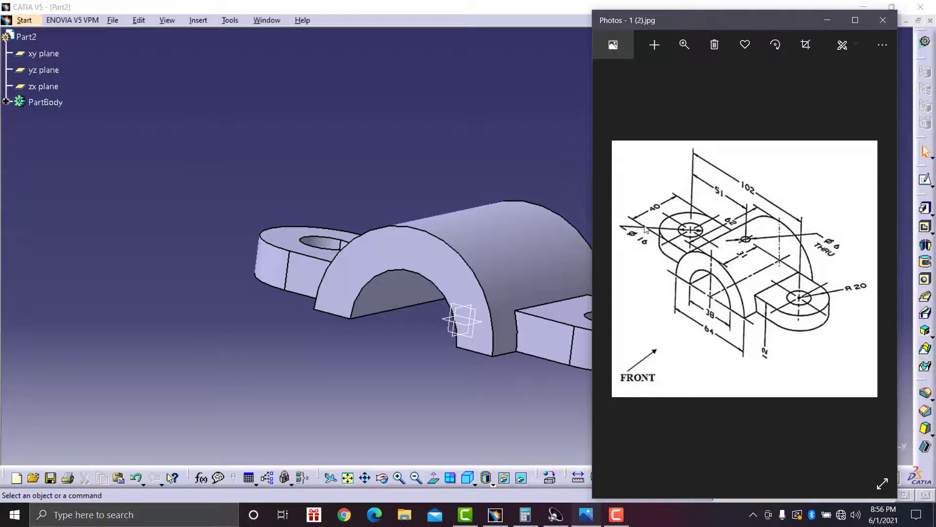
left_click(504, 153)
left_click(44, 53)
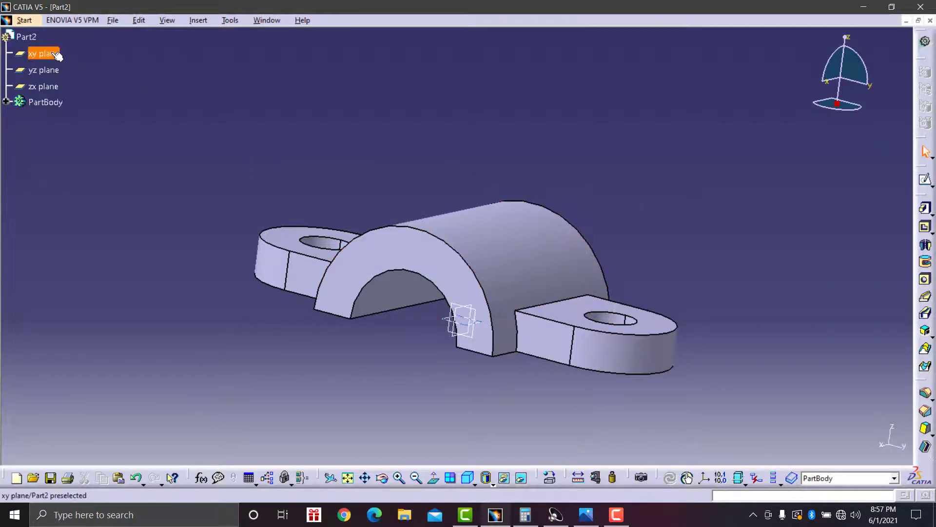
left_click(925, 179)
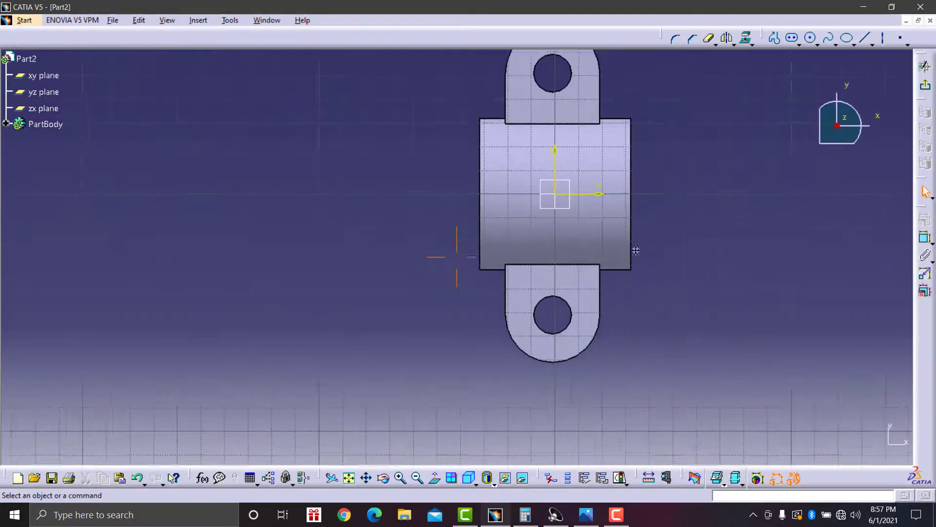
left_click(811, 39)
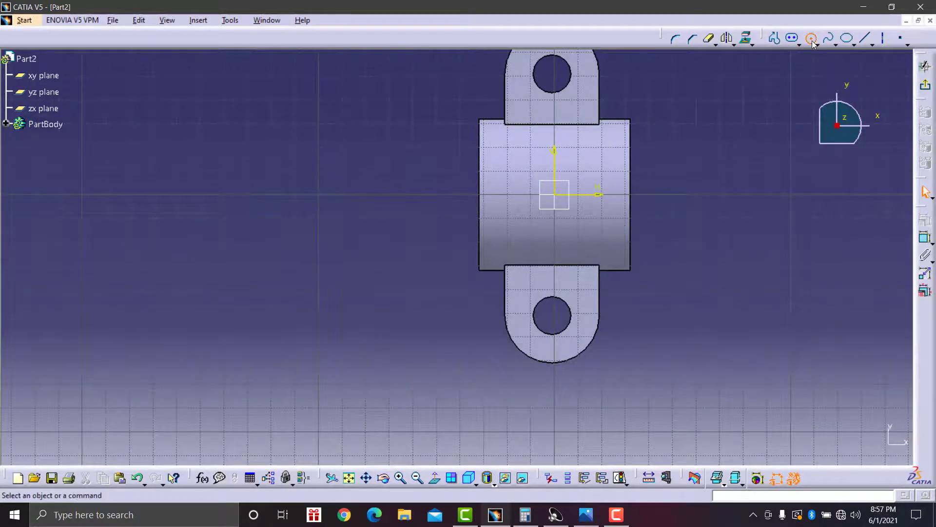
left_click(555, 194)
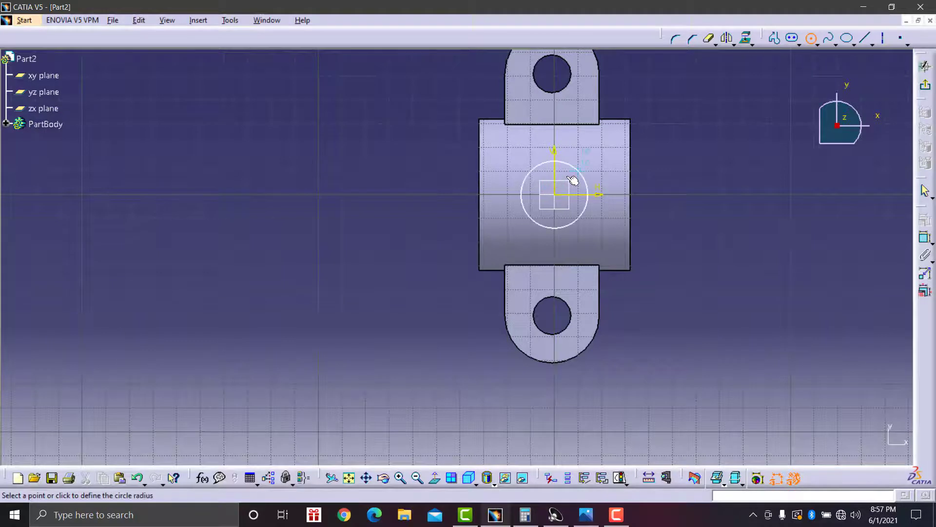
left_click(582, 178)
left_click(609, 393)
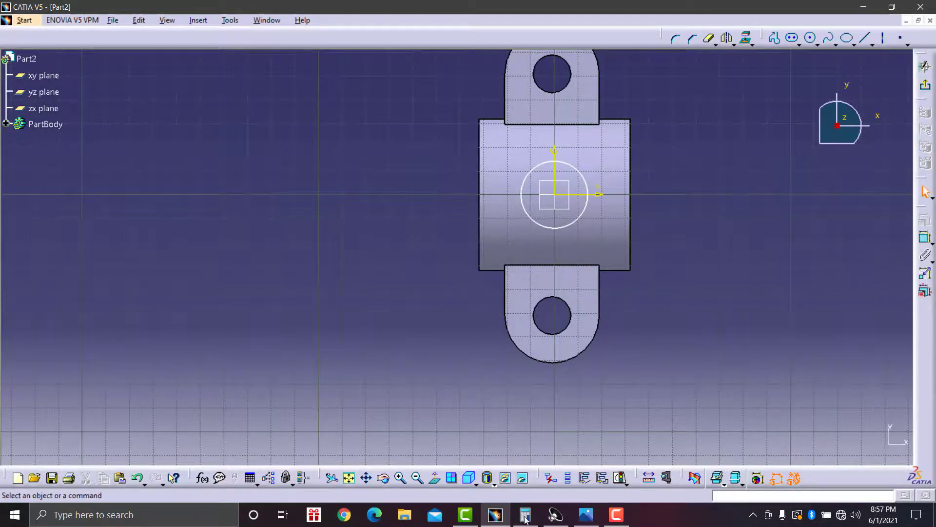
left_click(585, 515)
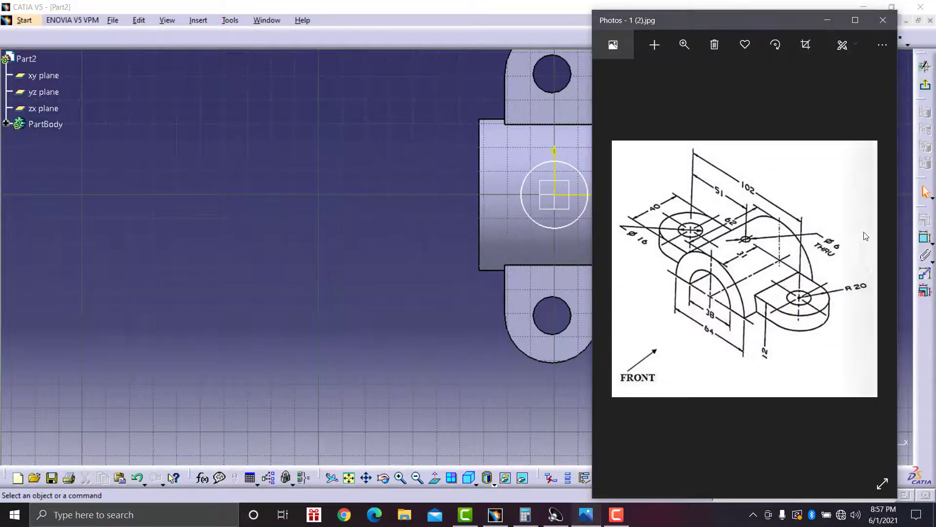
left_click(827, 20)
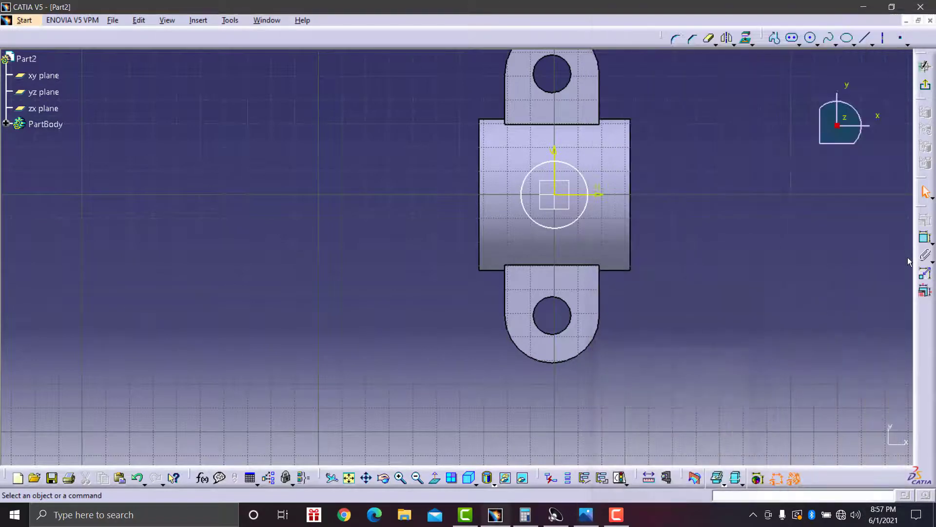
left_click(925, 238)
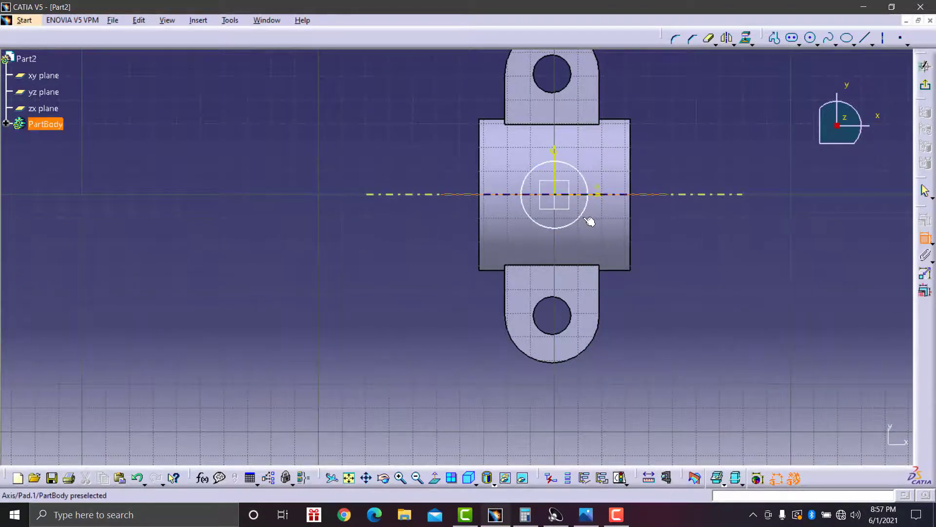
left_click(590, 220)
left_click(710, 231)
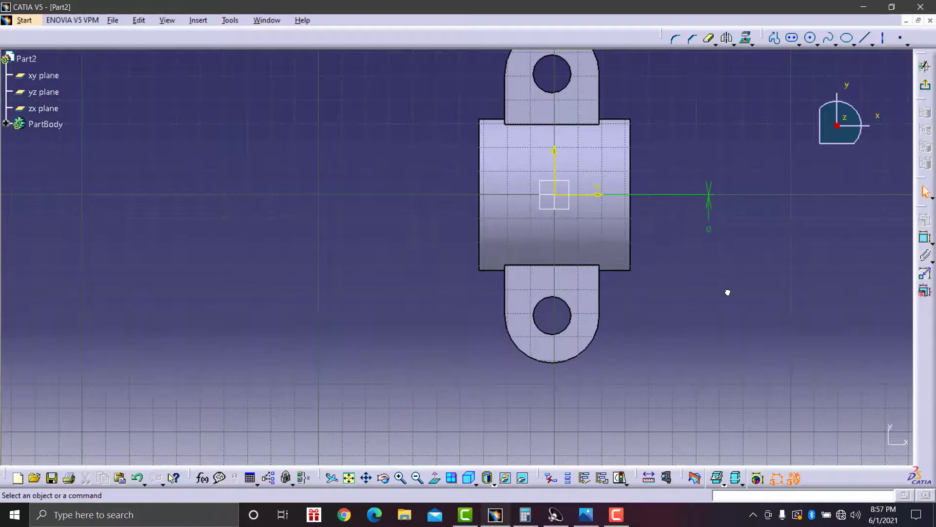
key("ctrl+z")
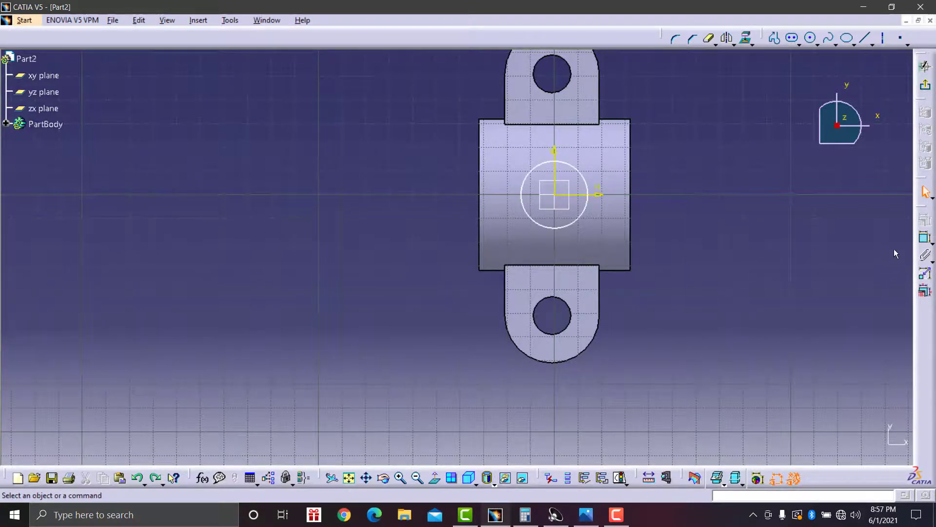
Step: Constrain the circle at the origin to a 6 mm diameter and exit the sketch
left_click(925, 238)
left_click(584, 212)
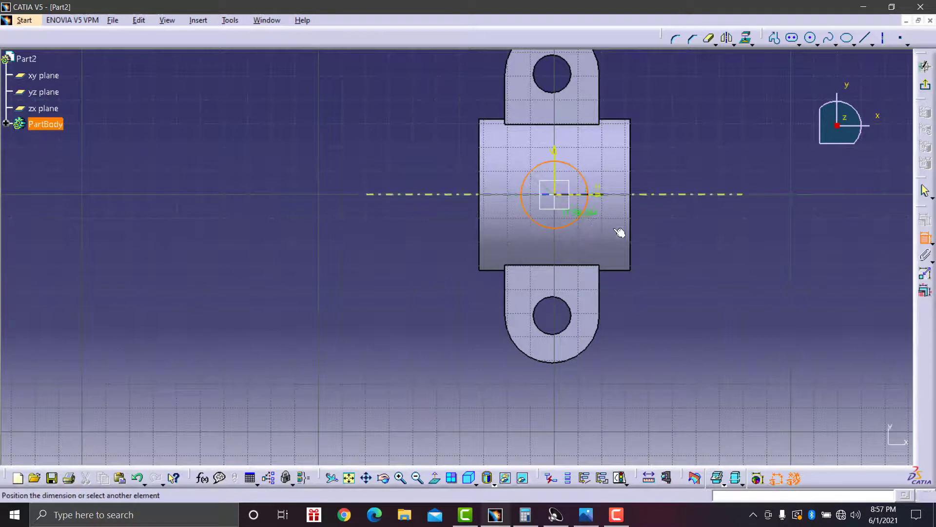
double_click(714, 236)
type("6")
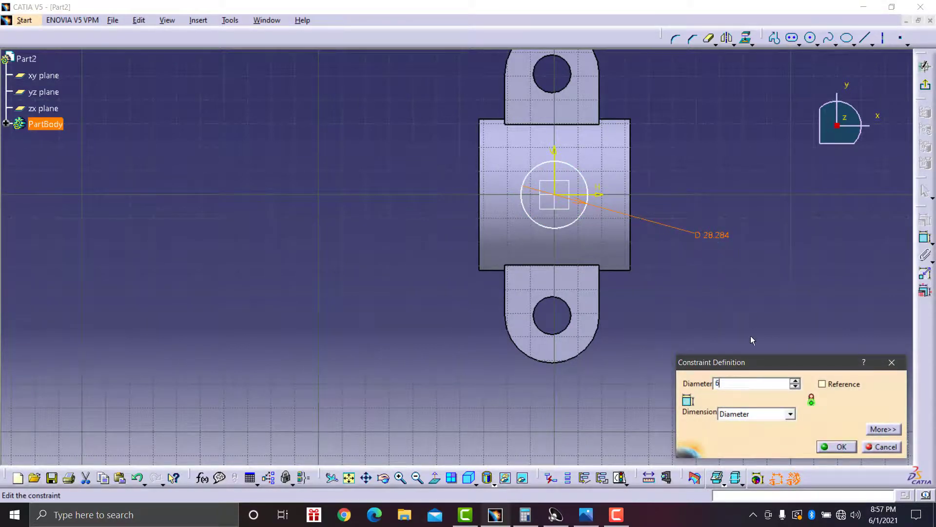
left_click(839, 446)
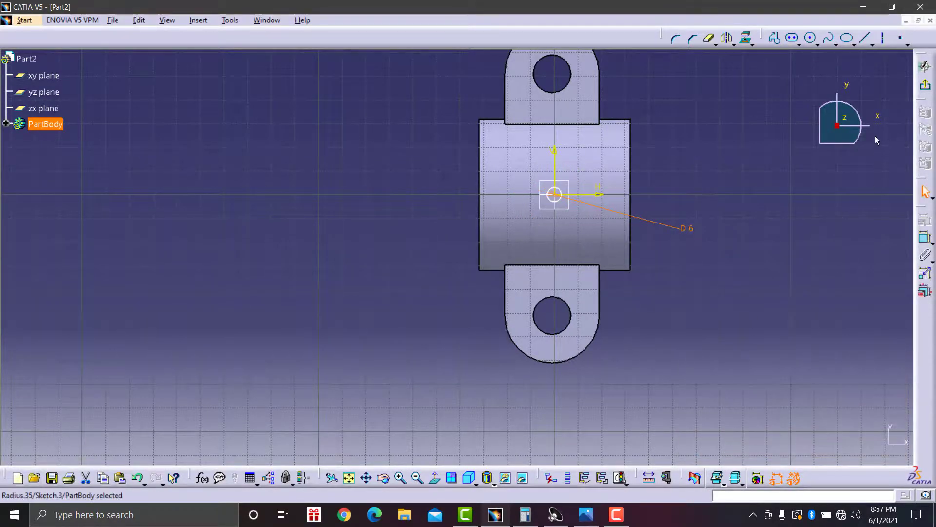
left_click(925, 86)
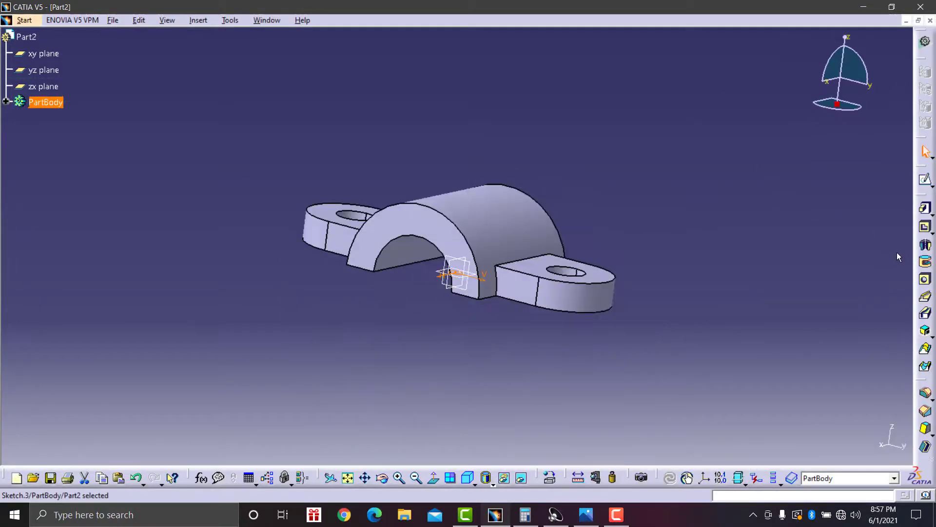
Step: Cut the circle as a 50 mm deep pocket directed upward through the crown of the half-ring body
left_click(921, 229)
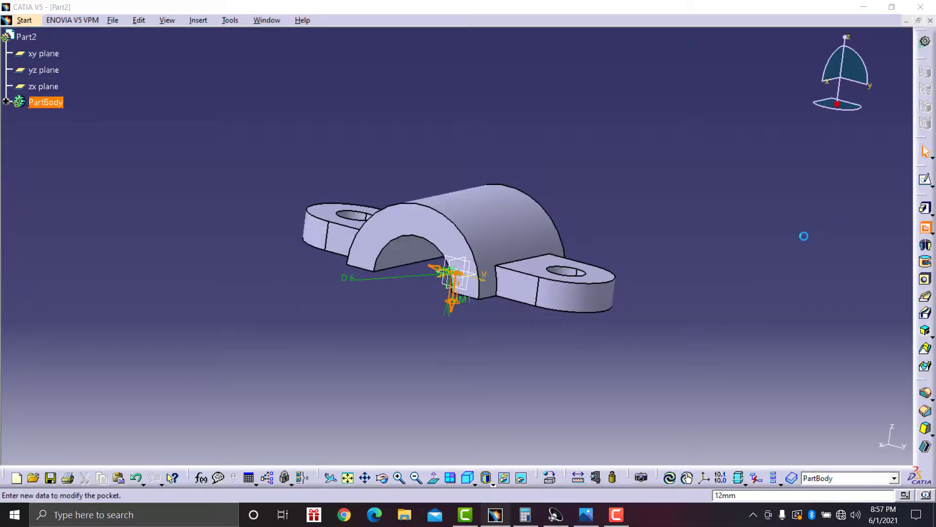
left_click(451, 312)
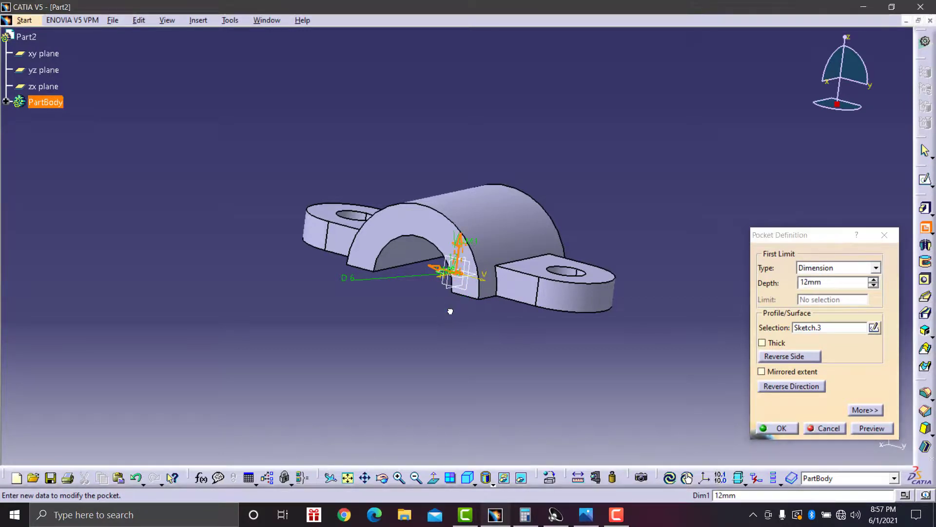
left_click_drag(832, 283, 755, 282)
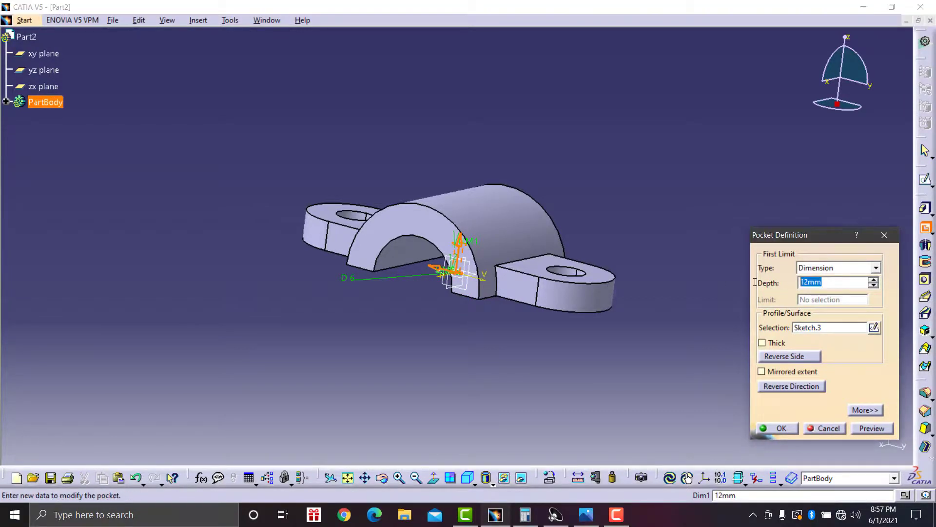
type("50")
left_click(794, 431)
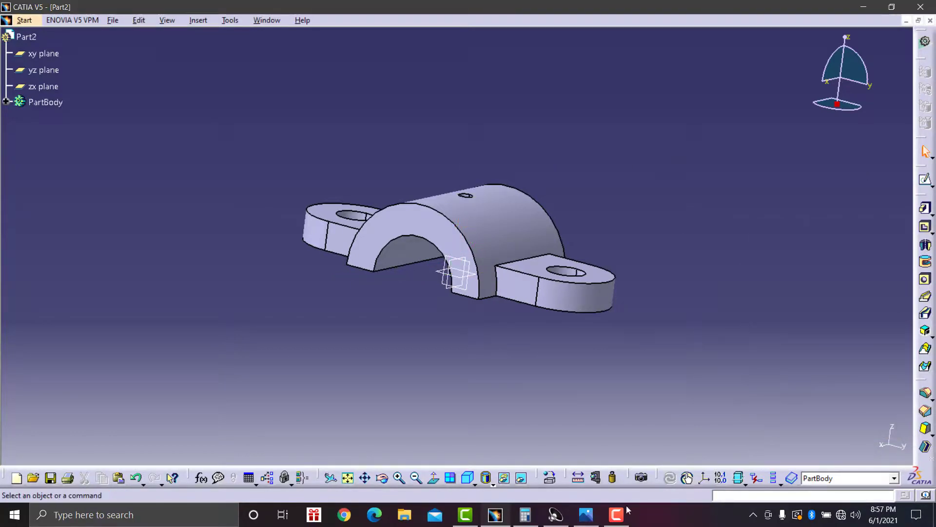
Step: Examine the bracket in the four-pane multi-view and in isometric view, and compare it with the reference drawing
left_click(450, 478)
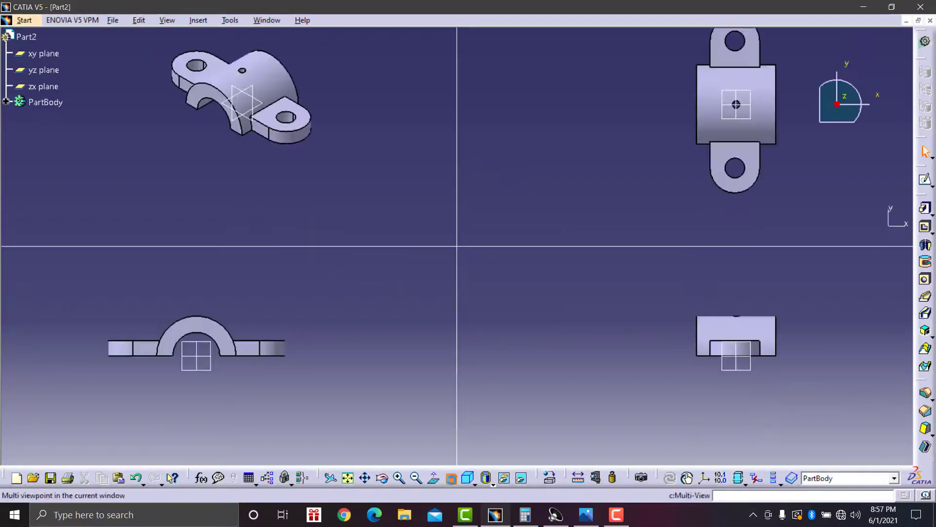
left_click(474, 484)
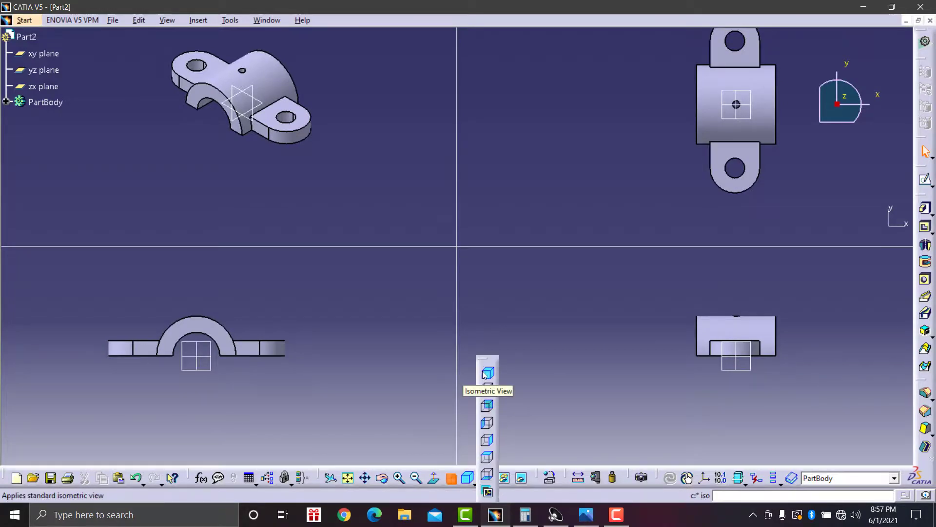
left_click(485, 374)
left_click(451, 478)
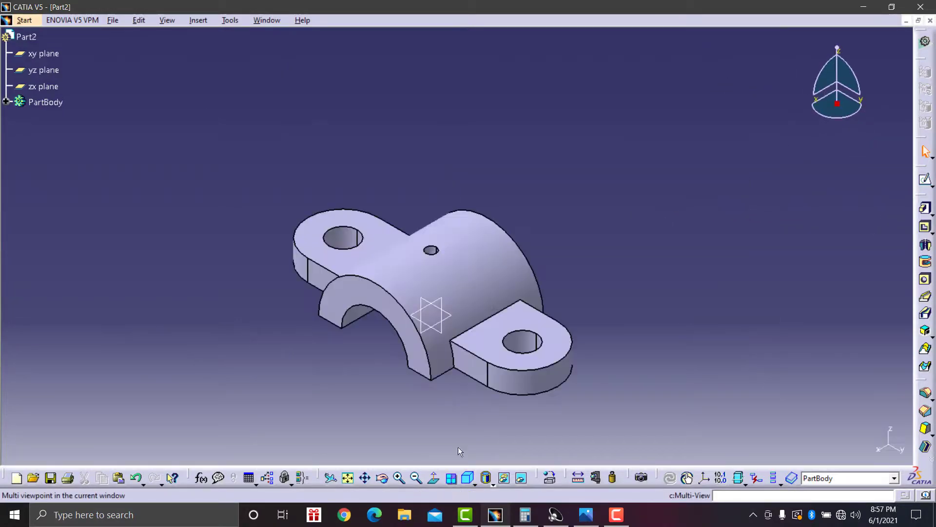
left_click(399, 478)
middle_click_drag(478, 438, 541, 383)
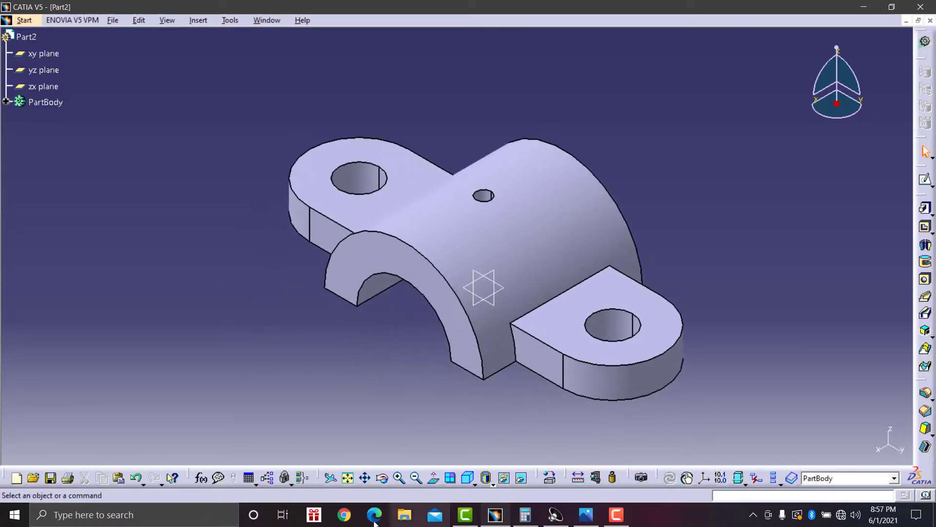
left_click(382, 478)
left_click_drag(412, 434, 463, 422)
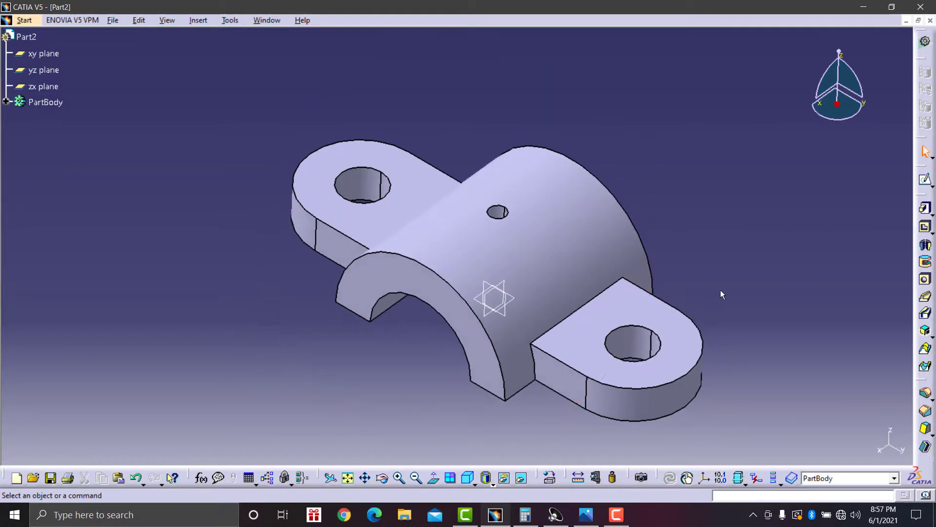
middle_click_drag(721, 290, 592, 300)
left_click(586, 515)
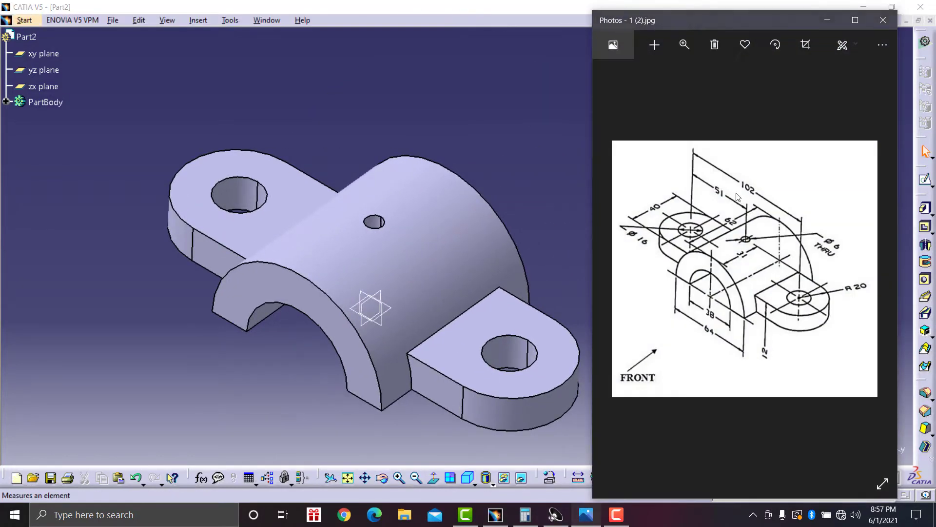